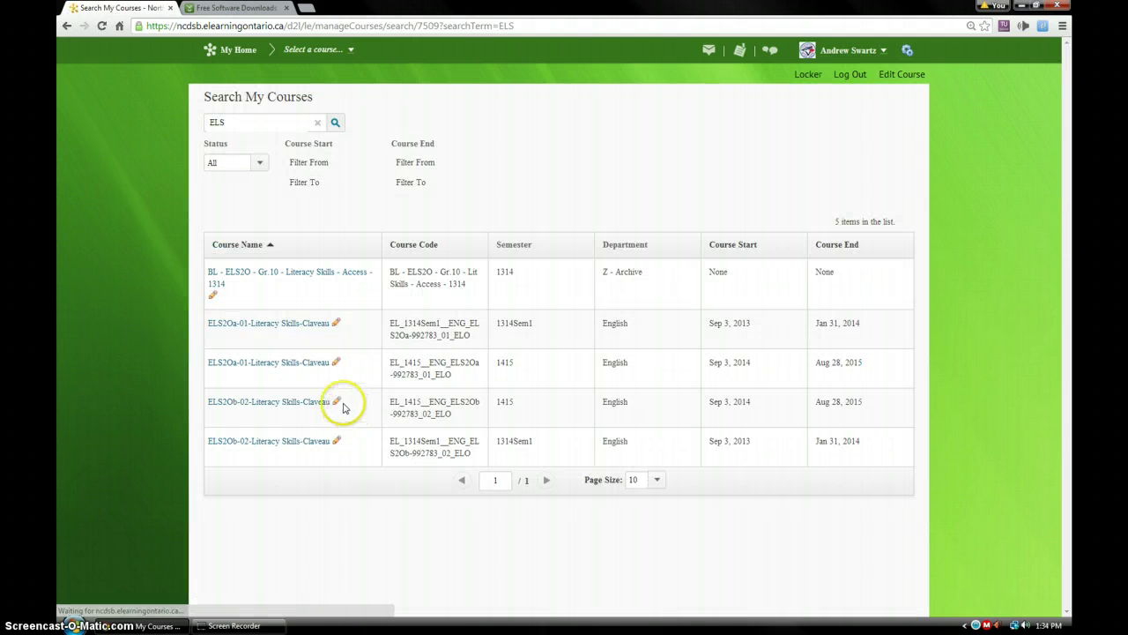
# Filter course start dates from 1/20/2013 to 1/20/2014, leaving ELS2Oa-01 and ELS2Ob-02
pyautogui.click(332, 163)
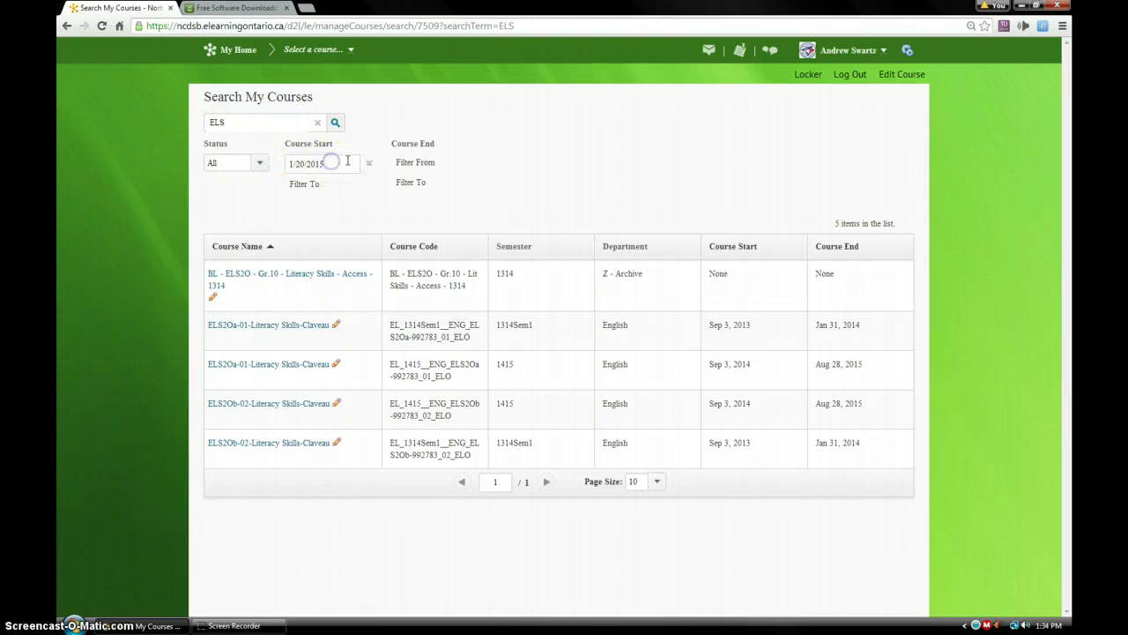
pyautogui.press('BackSpace')
pyautogui.write('3')
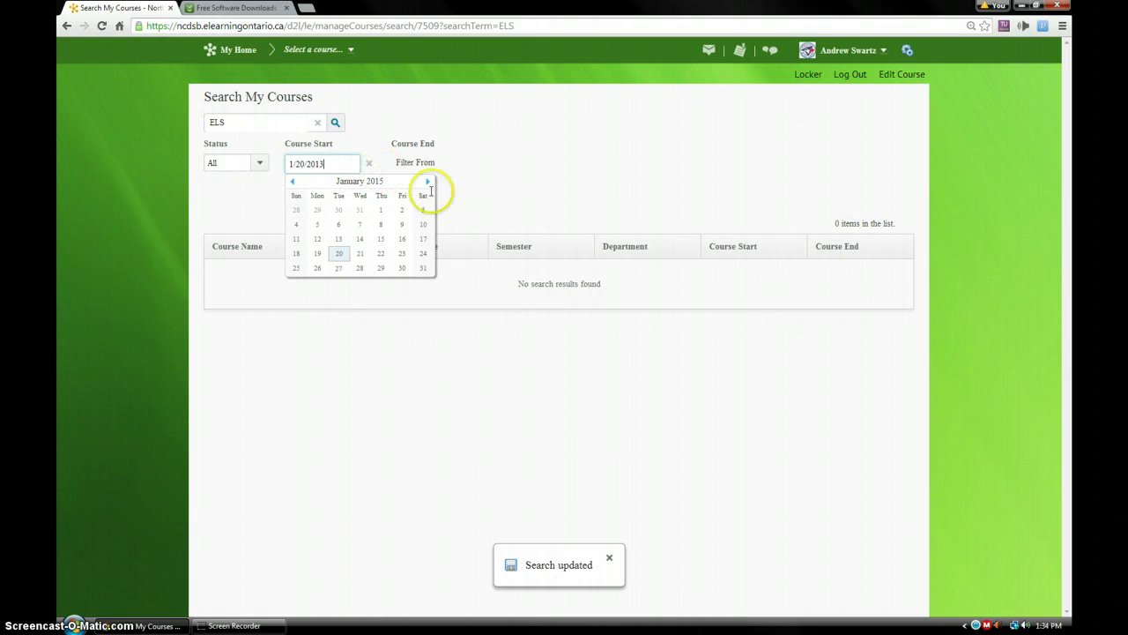
pyautogui.click(254, 217)
pyautogui.click(309, 185)
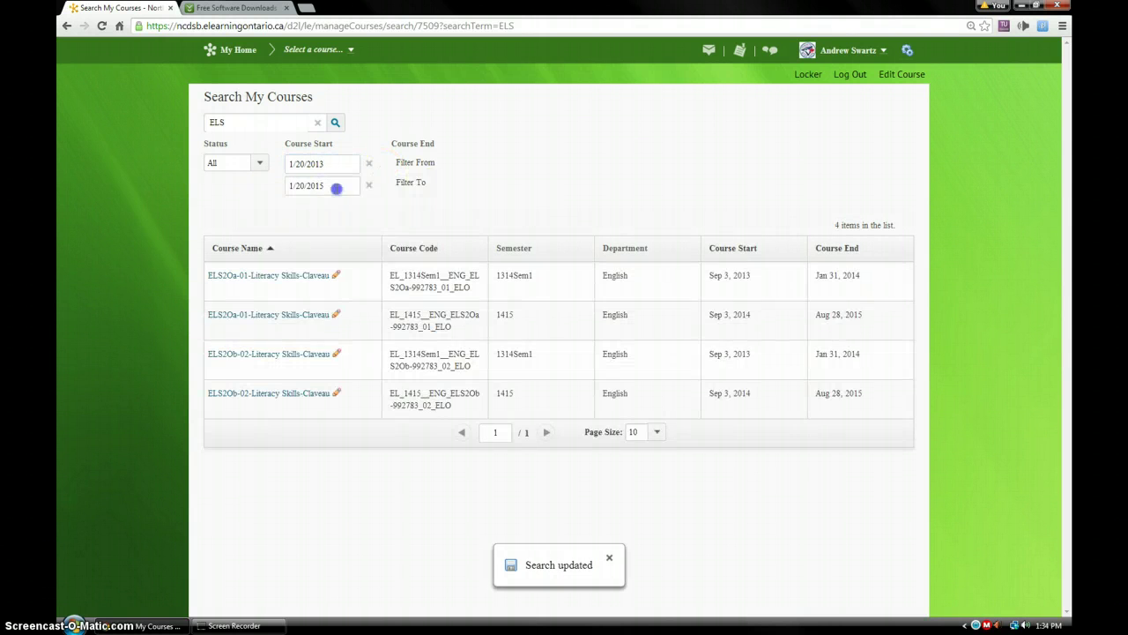
pyautogui.click(336, 188)
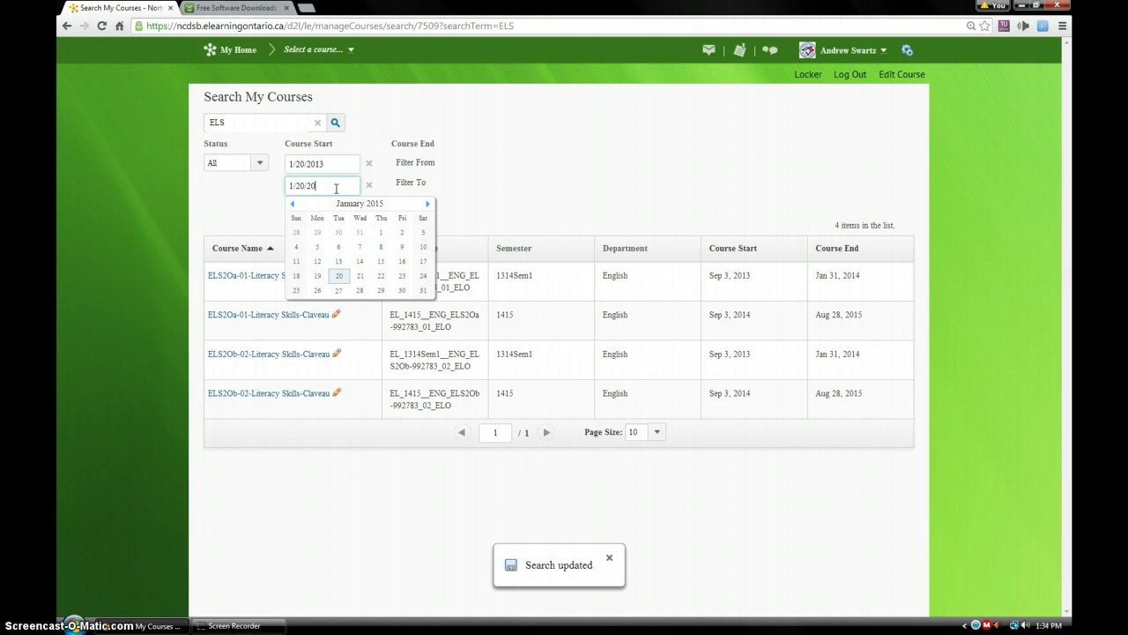
pyautogui.write('4')
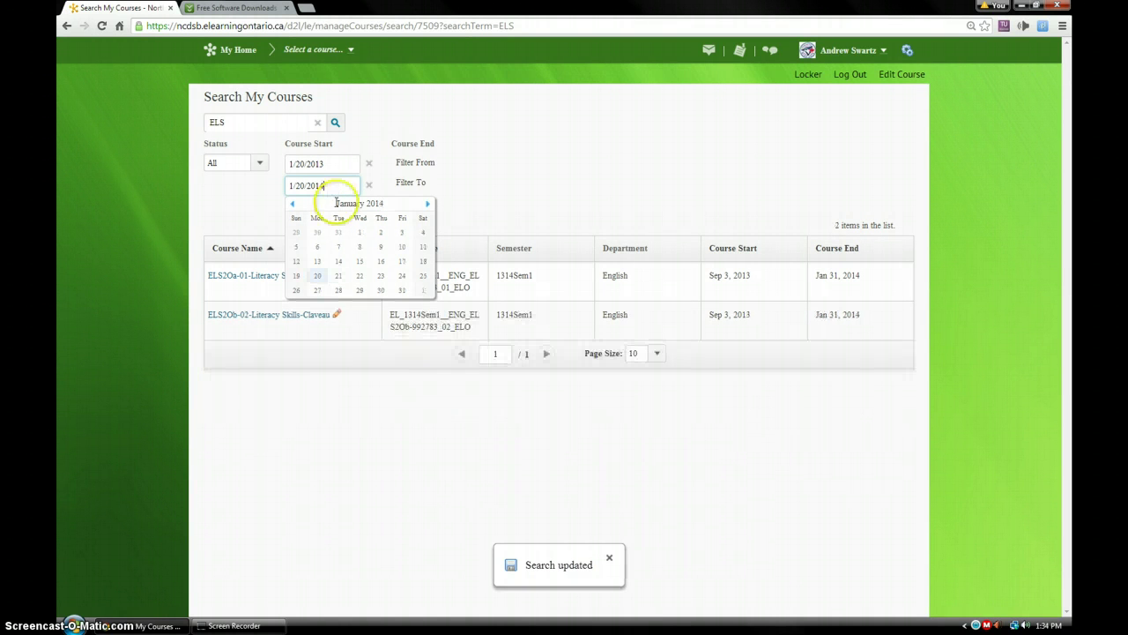
pyautogui.click(354, 394)
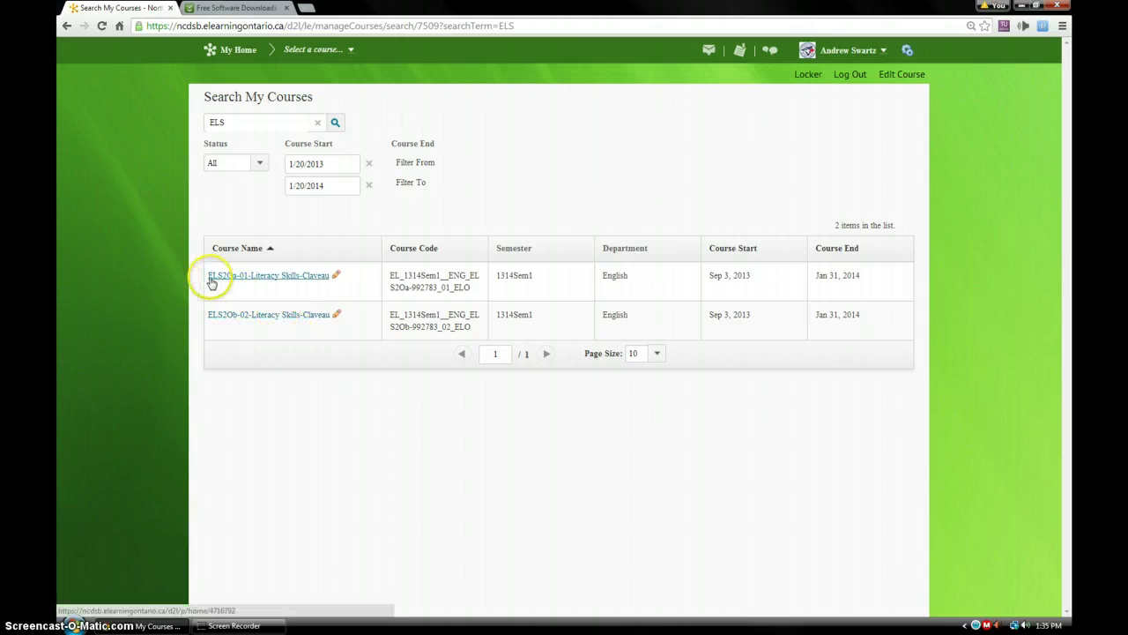
# Open ELS2Oa-01's course administration page in a new tab, then bring up the admin tools list
pyautogui.rightClick(289, 279)
pyautogui.click(342, 285)
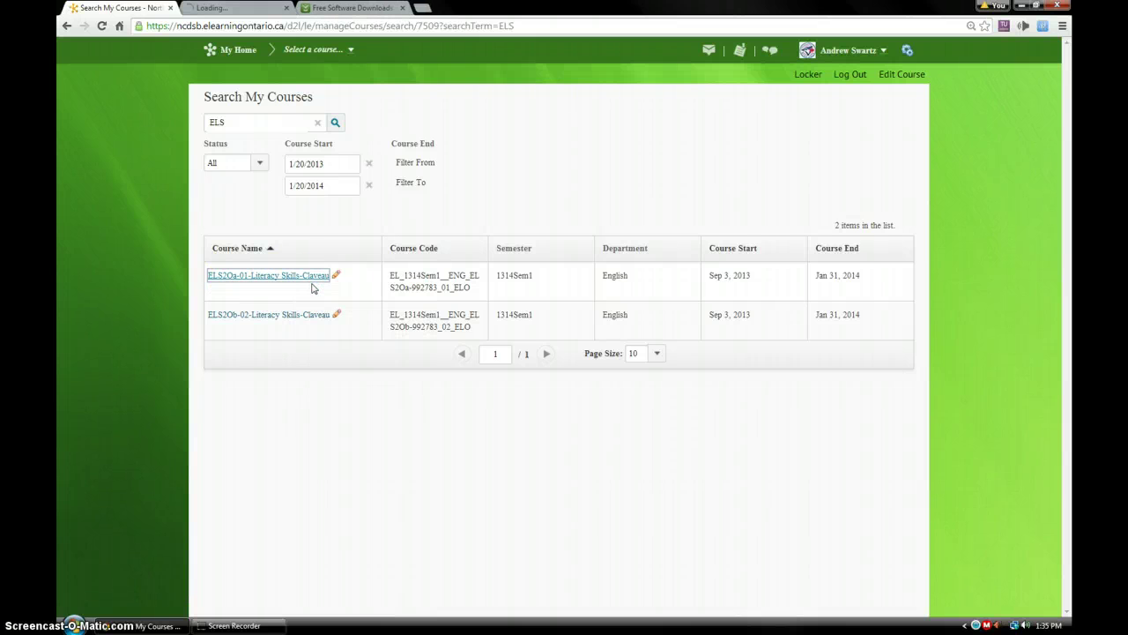
pyautogui.click(233, 8)
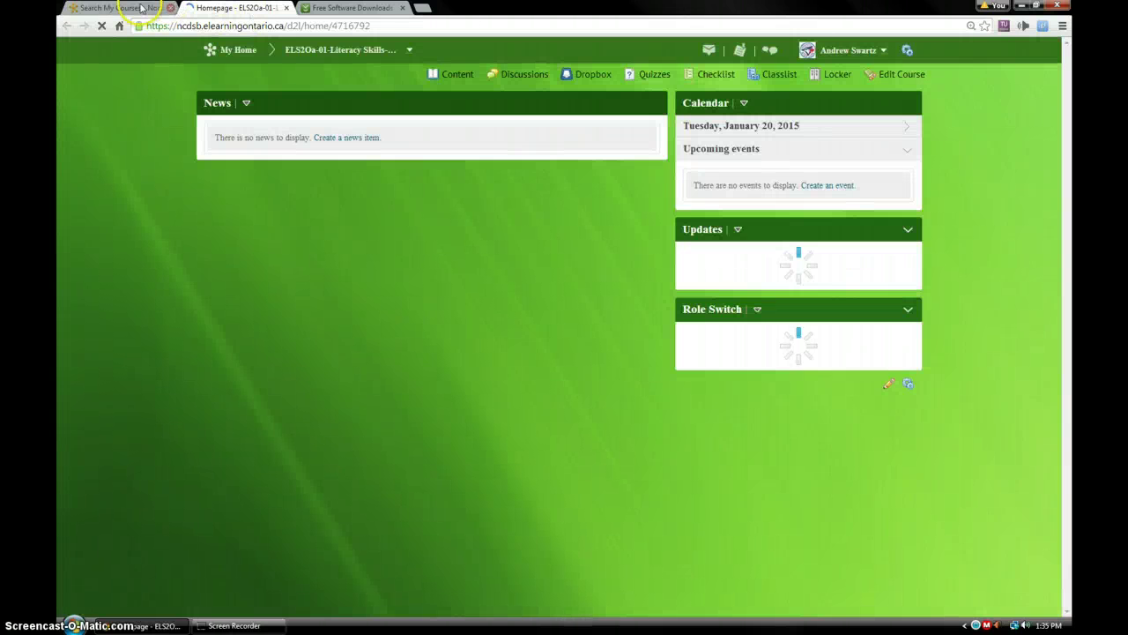
pyautogui.click(901, 75)
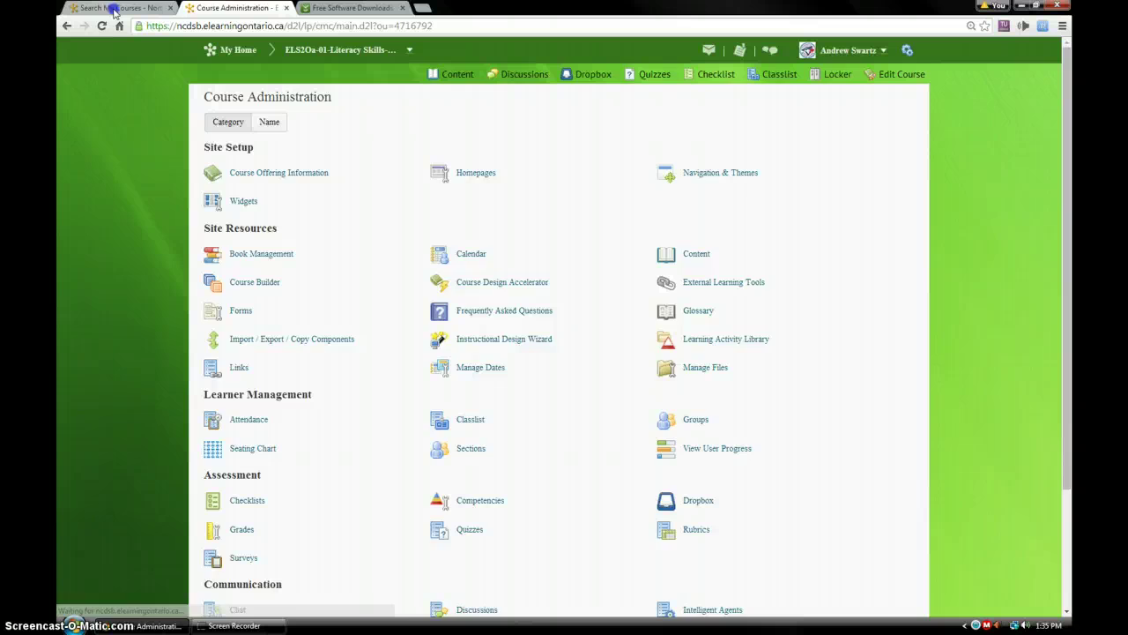
pyautogui.click(112, 11)
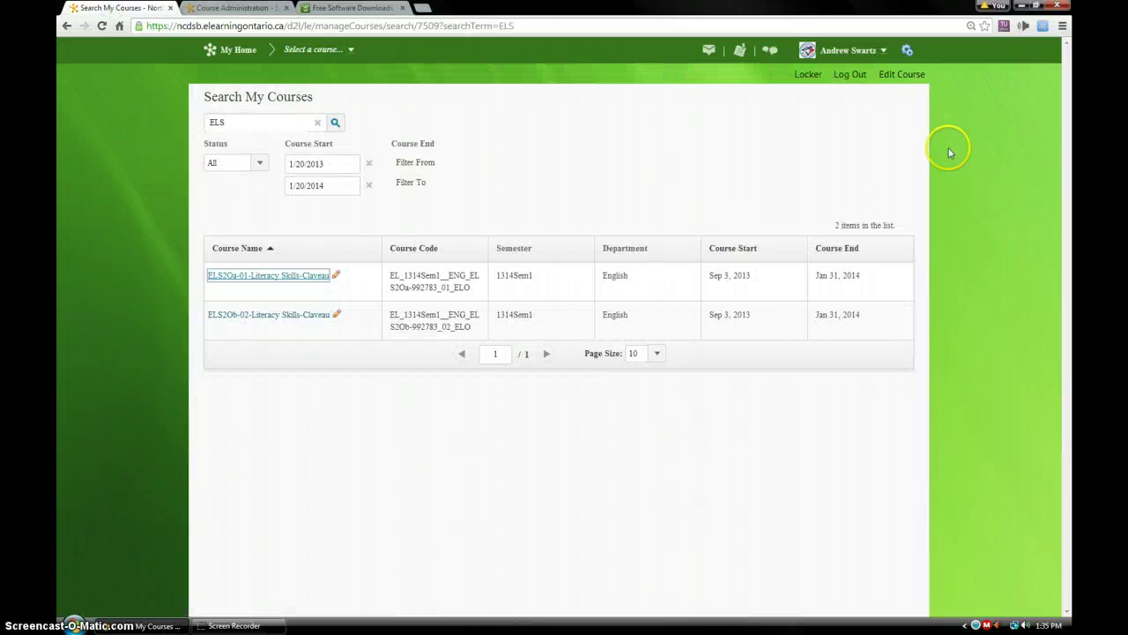
pyautogui.click(907, 50)
# In Course Mappings, expand English > 1314Sem1 to show the ELS2Oa-01 and ELS2Ob-02 listings
pyautogui.click(640, 396)
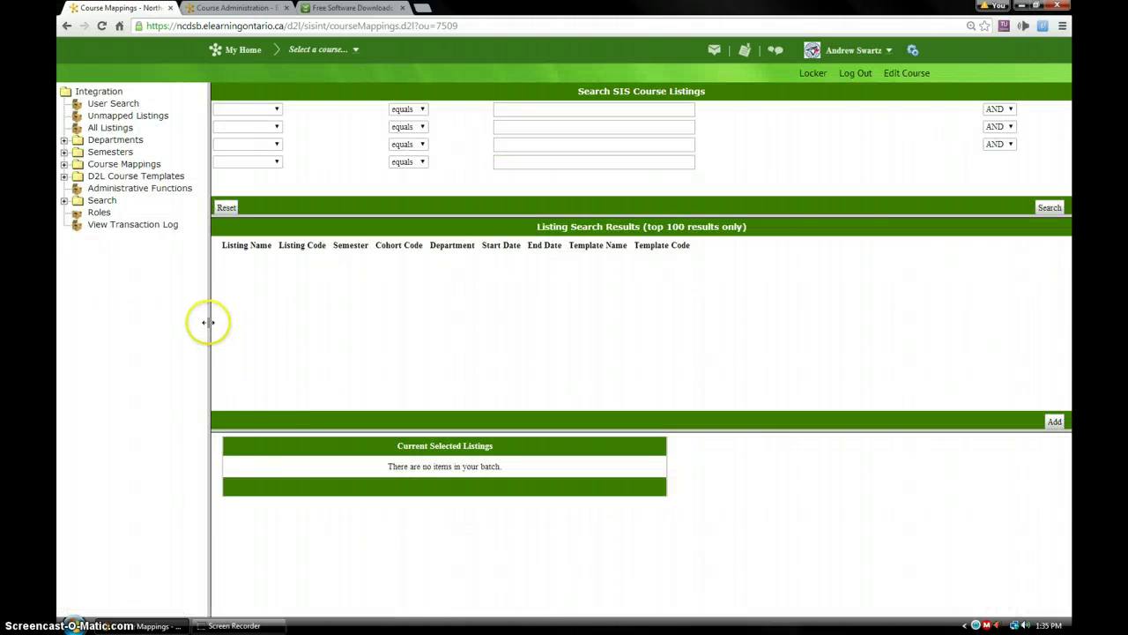
pyautogui.moveTo(209, 323); pyautogui.dragTo(319, 321)
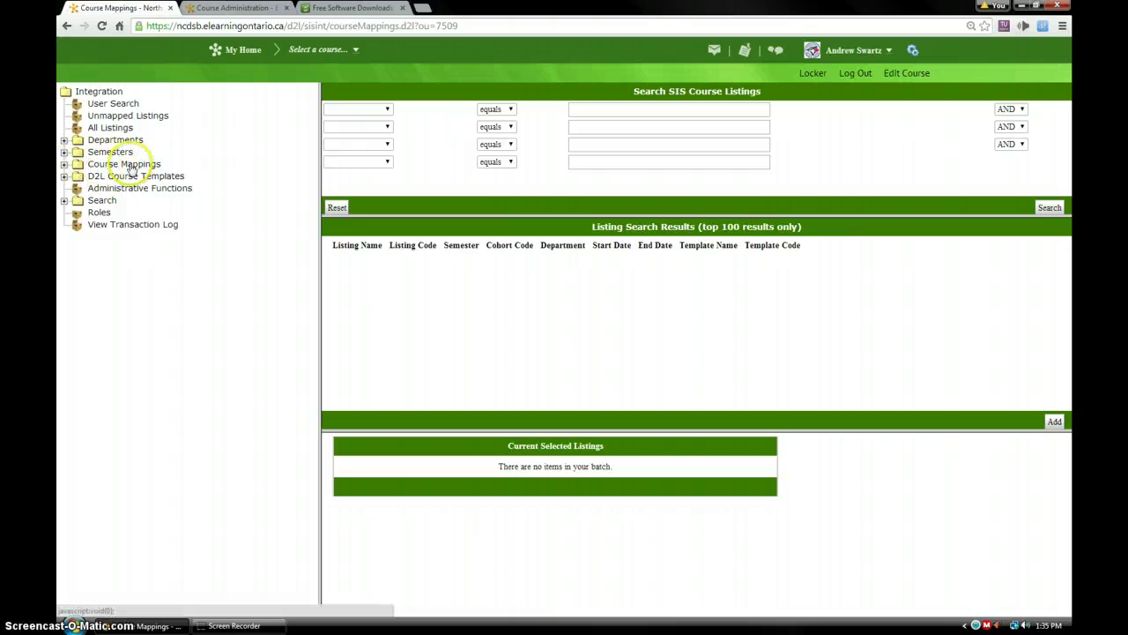
pyautogui.click(63, 164)
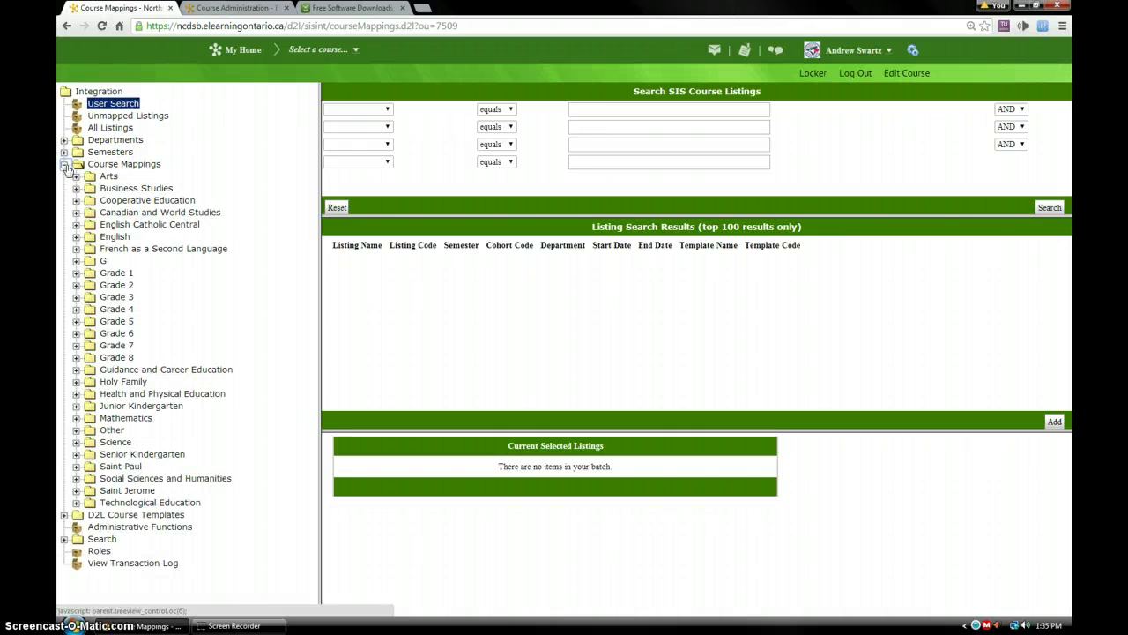
pyautogui.click(76, 236)
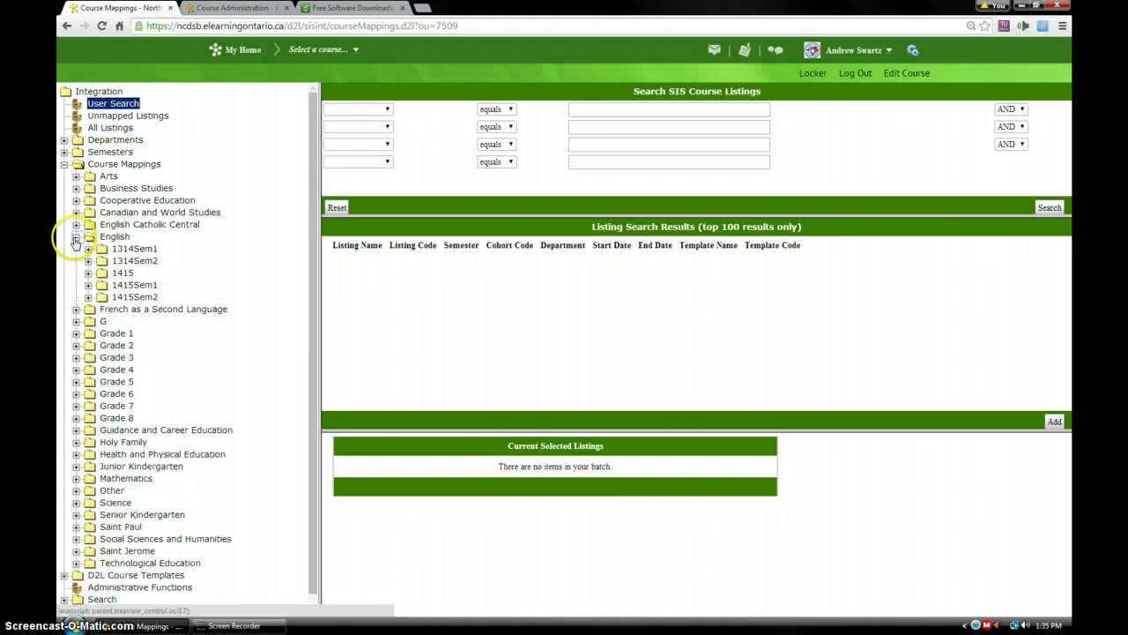
pyautogui.click(88, 249)
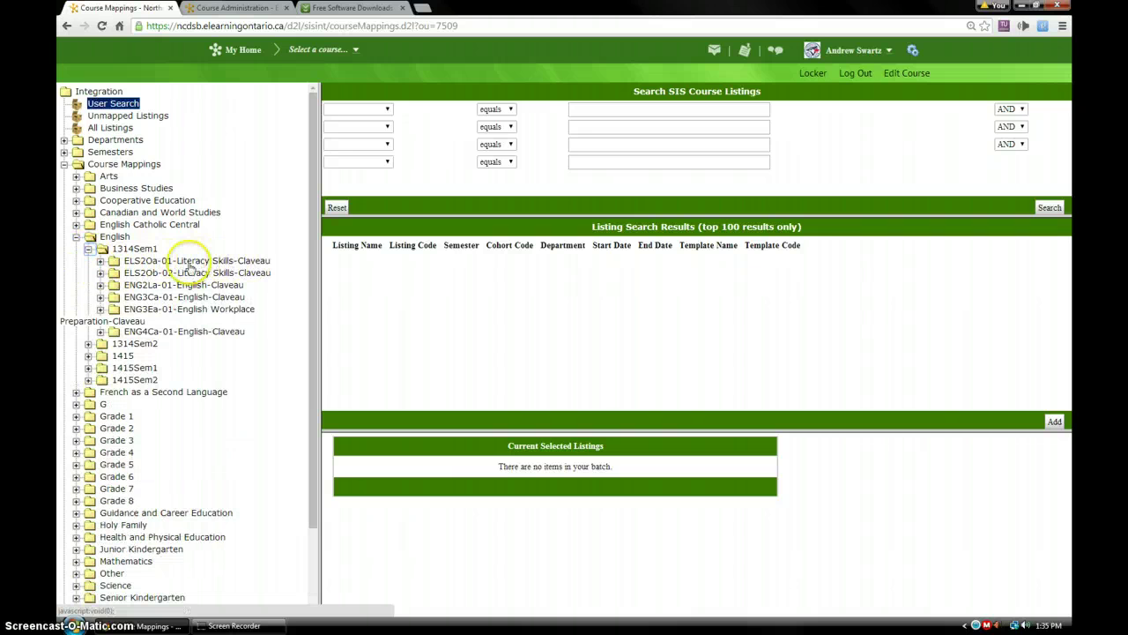
pyautogui.click(101, 264)
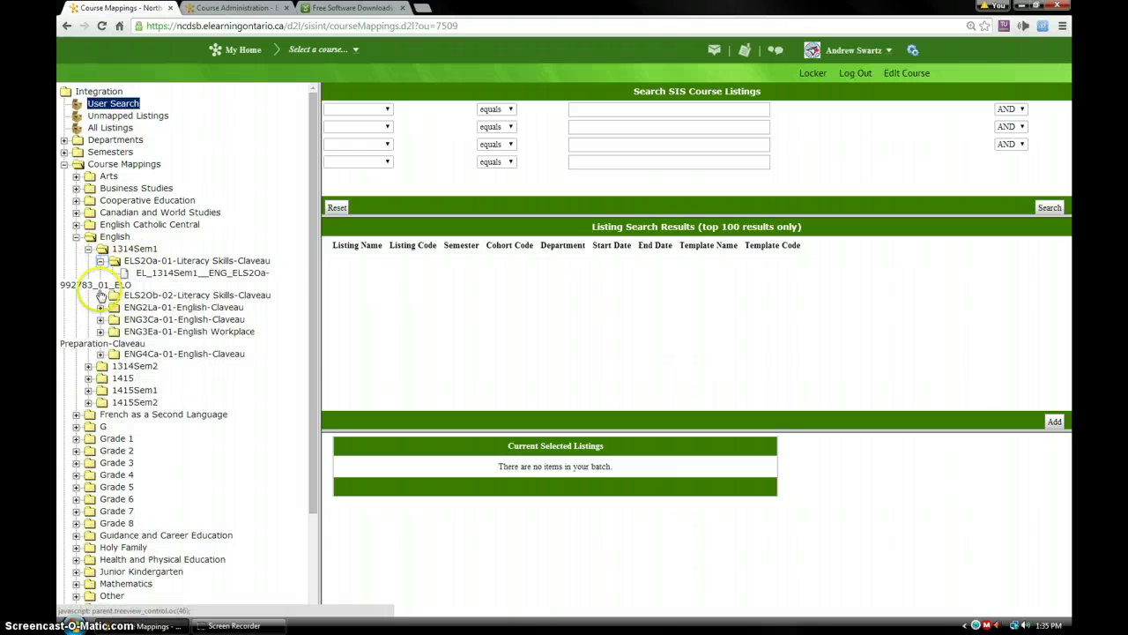
pyautogui.click(102, 296)
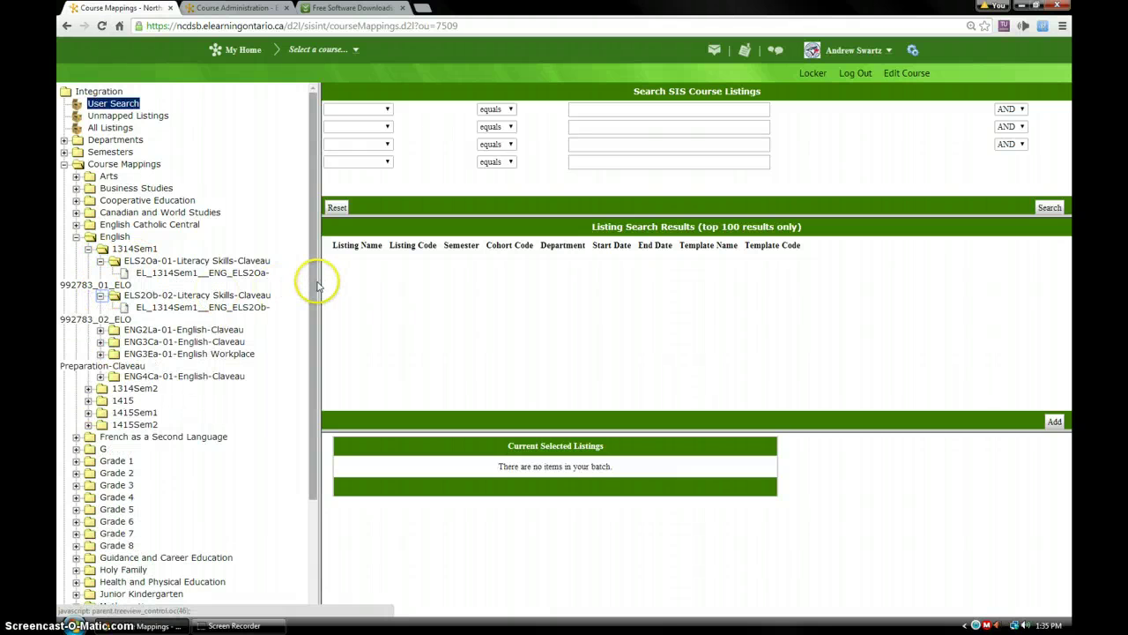
pyautogui.moveTo(318, 280); pyautogui.dragTo(374, 280)
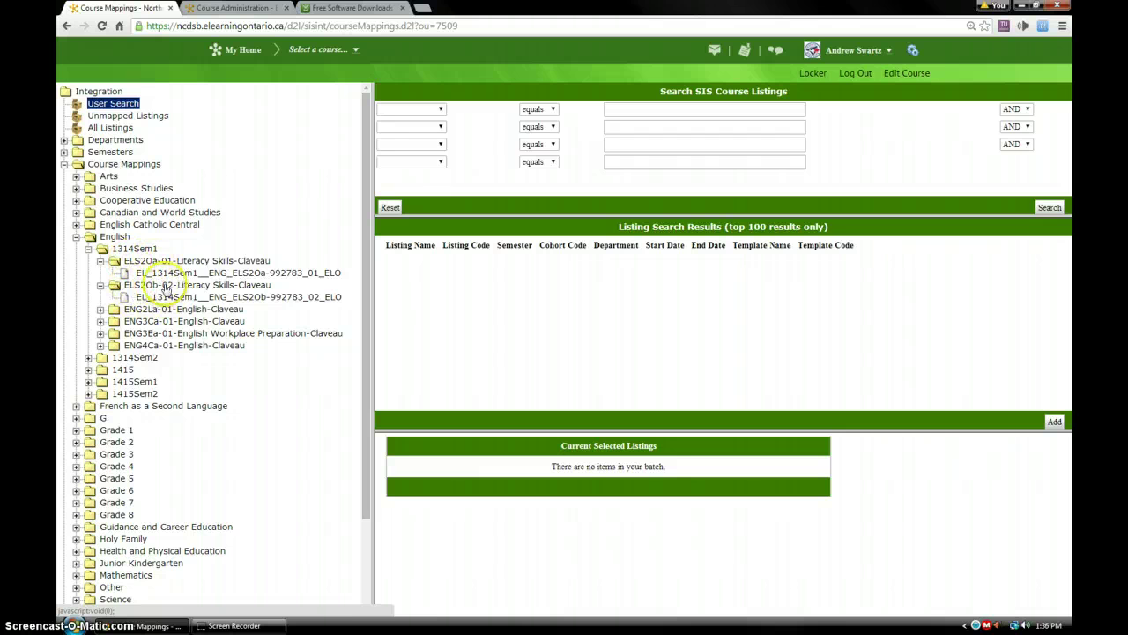
# Remove the 992783_02_ELO listing's mapping from ELS2Ob-02 and confirm the removal
pyautogui.click(181, 300)
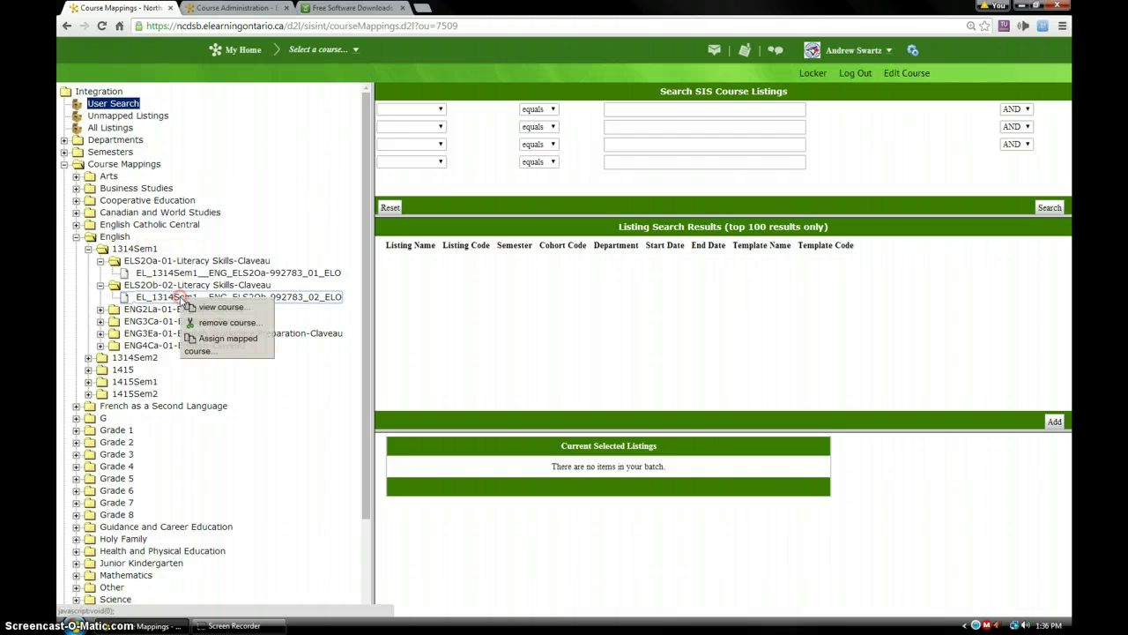
pyautogui.click(228, 322)
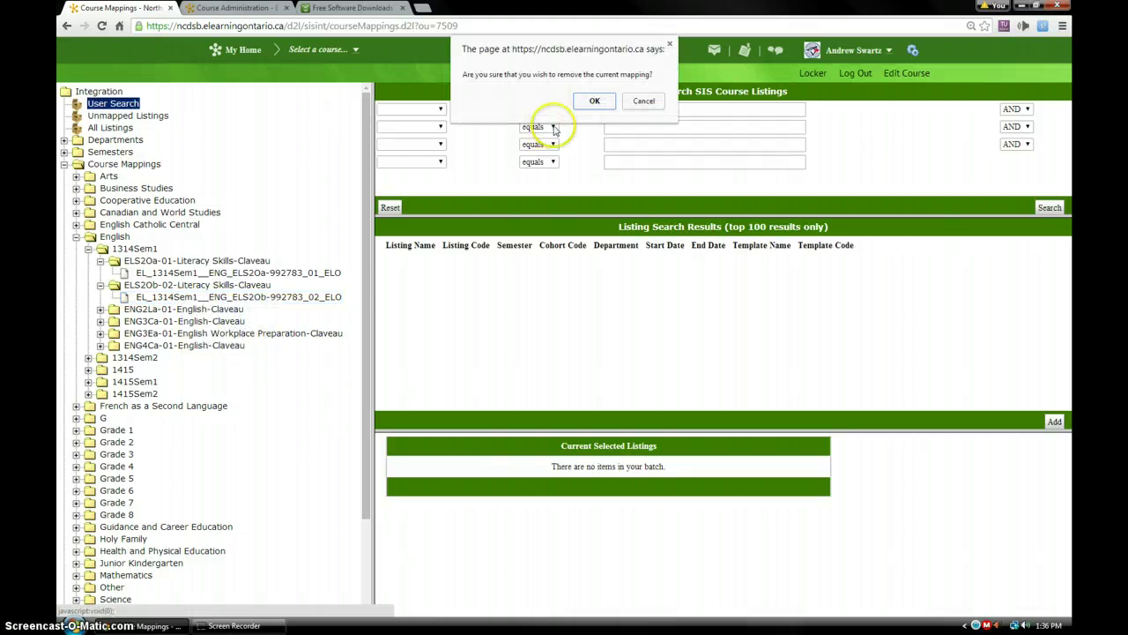
pyautogui.click(595, 102)
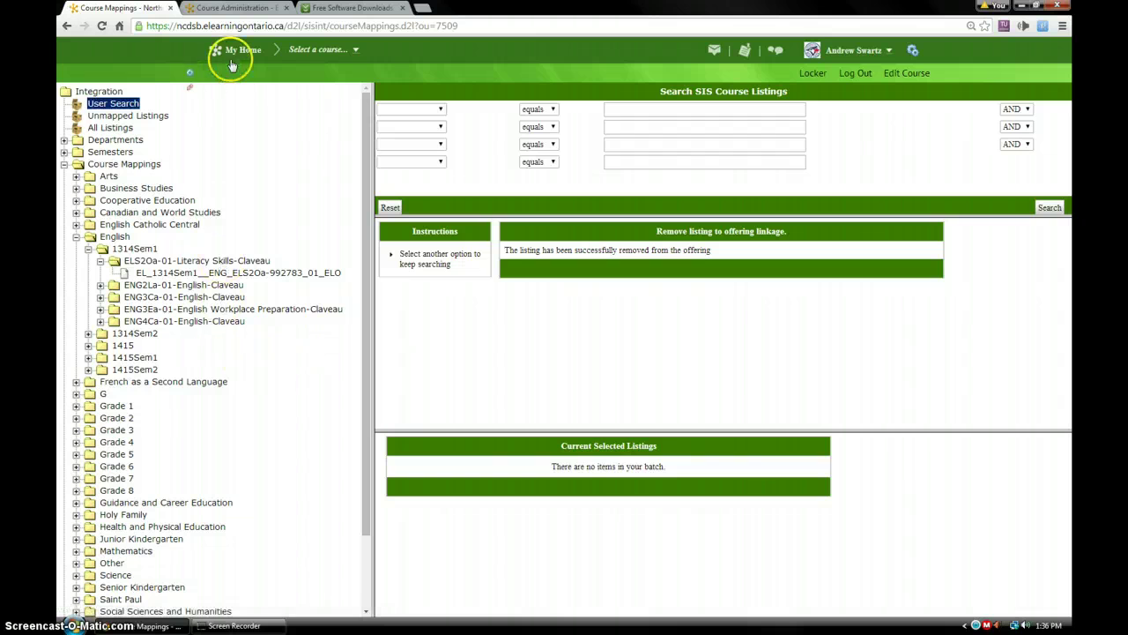
pyautogui.click(236, 8)
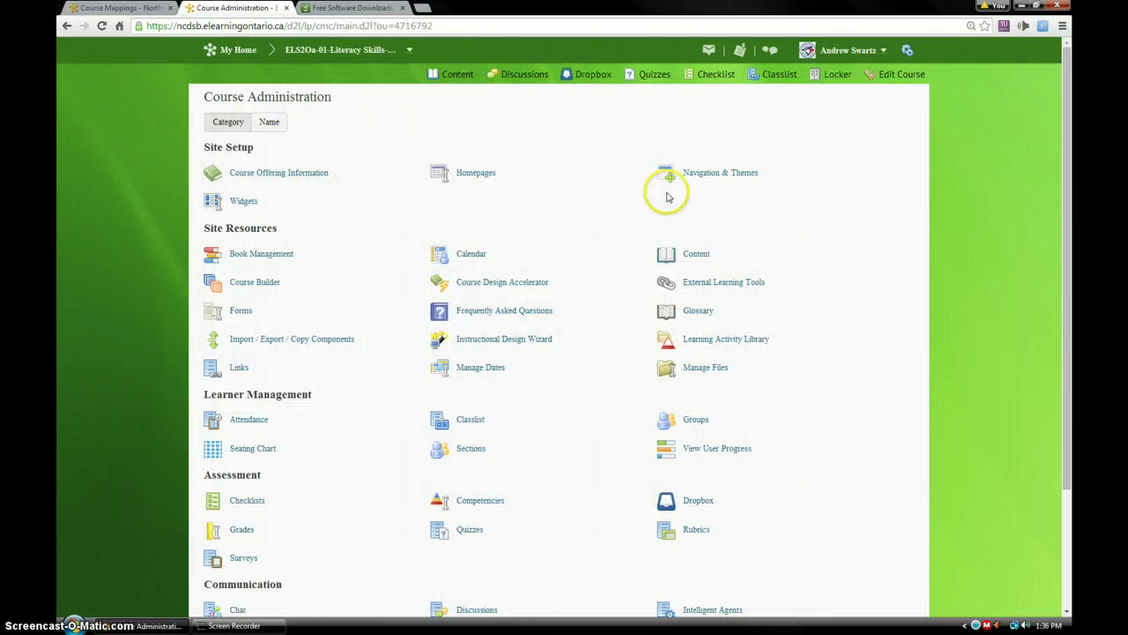
pyautogui.click(244, 175)
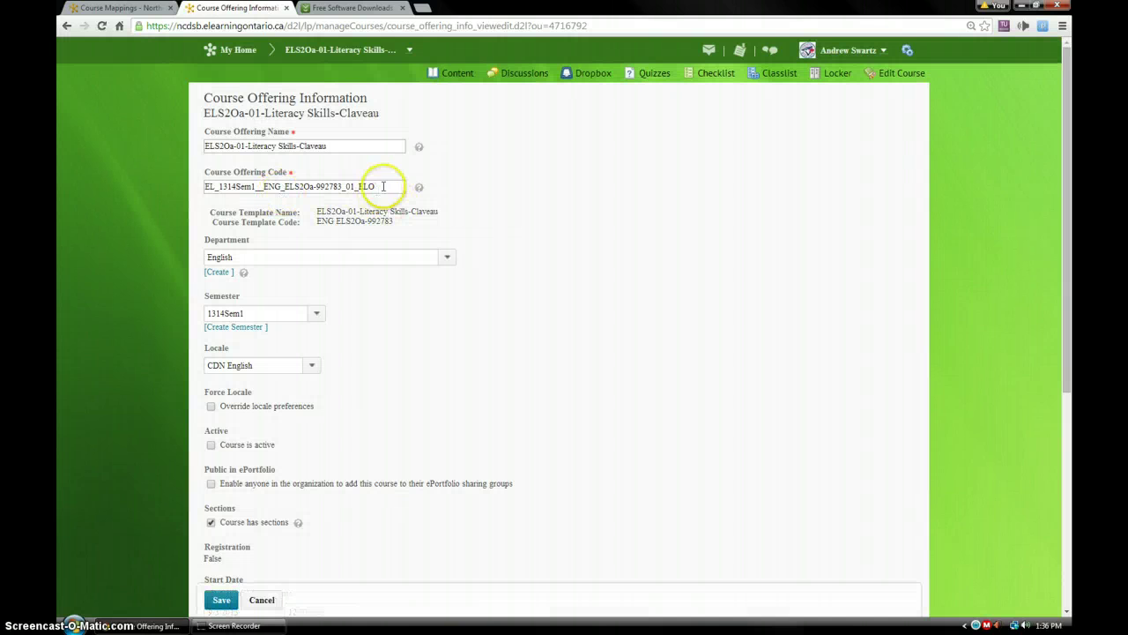
pyautogui.click(386, 185)
pyautogui.moveTo(387, 185); pyautogui.dragTo(212, 188)
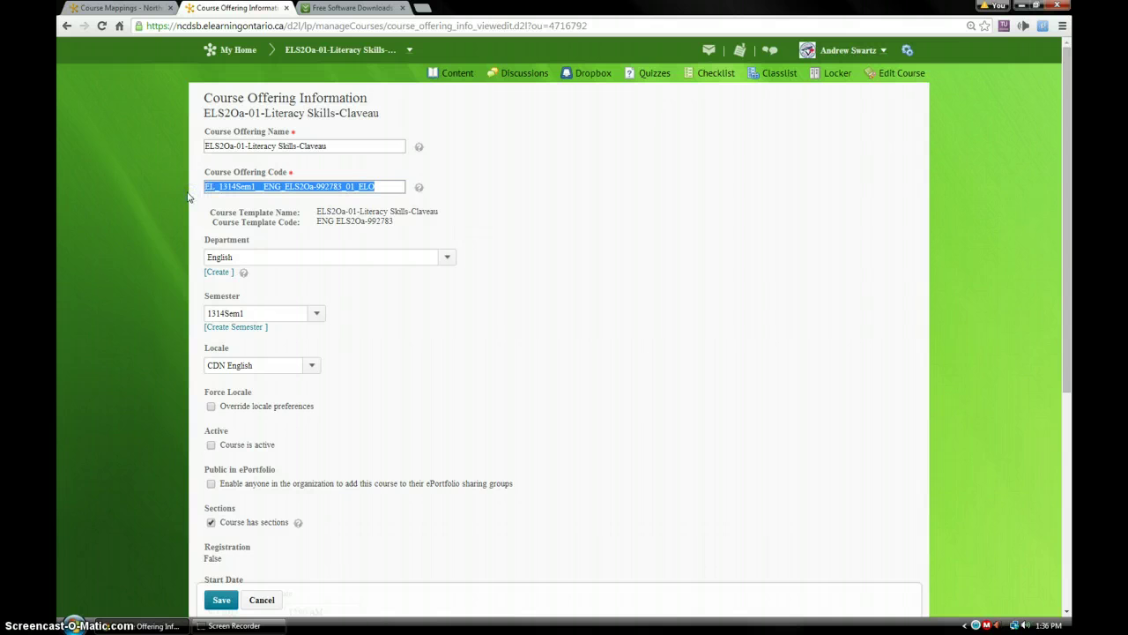
pyautogui.click(460, 286)
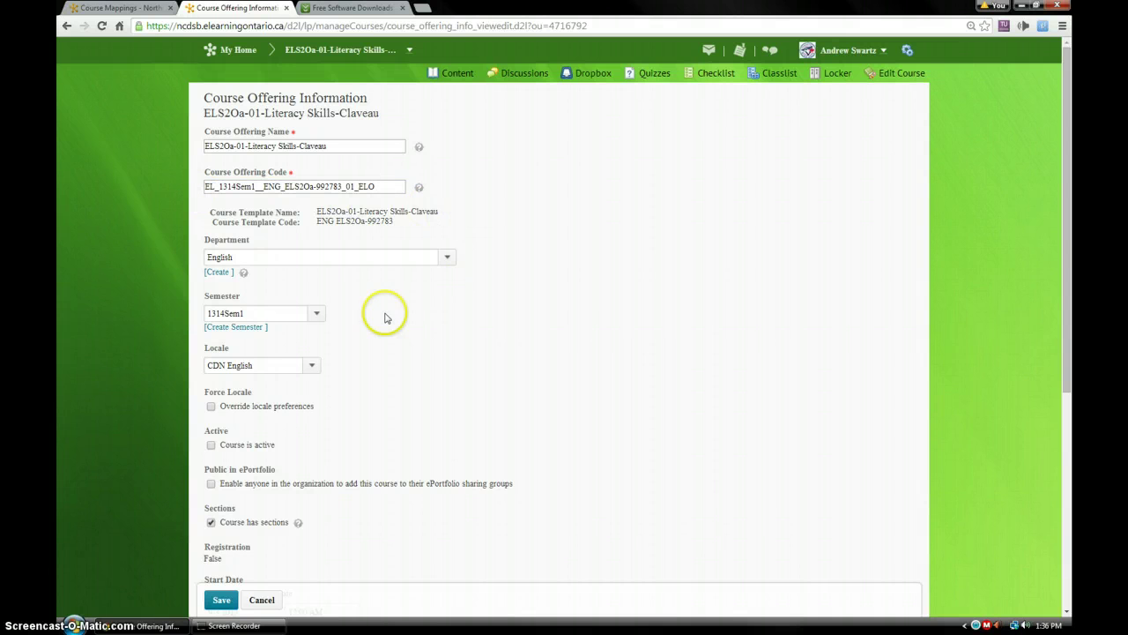
pyautogui.click(125, 11)
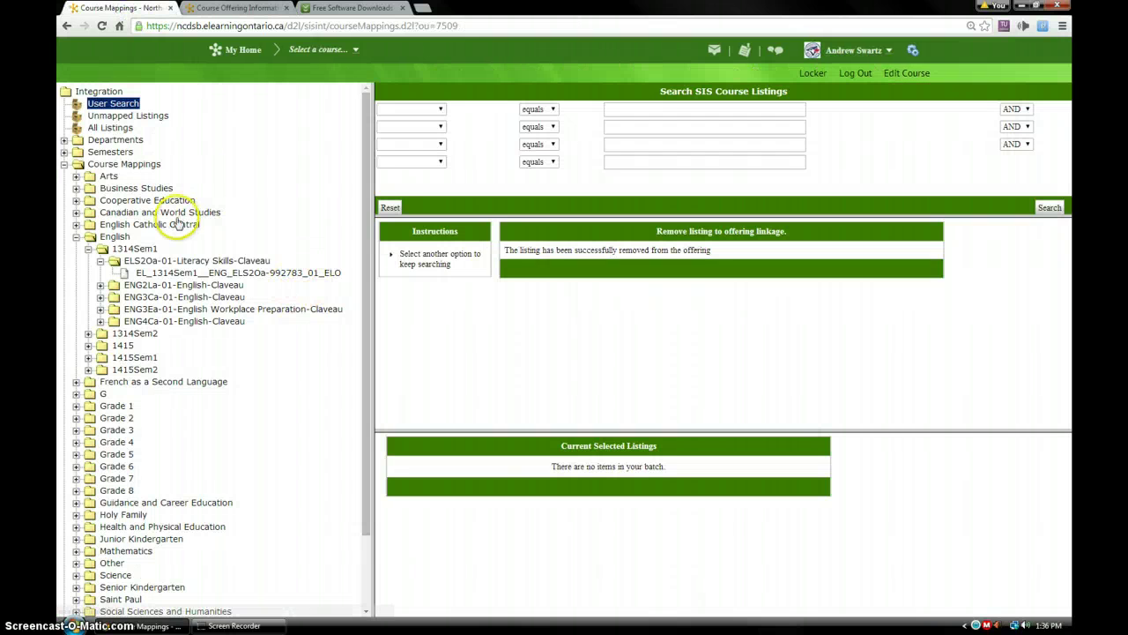
# Add the unmapped ELS2Ob-02-Literacy Skills-Claveau listing to Current Selected Listings
pyautogui.click(113, 116)
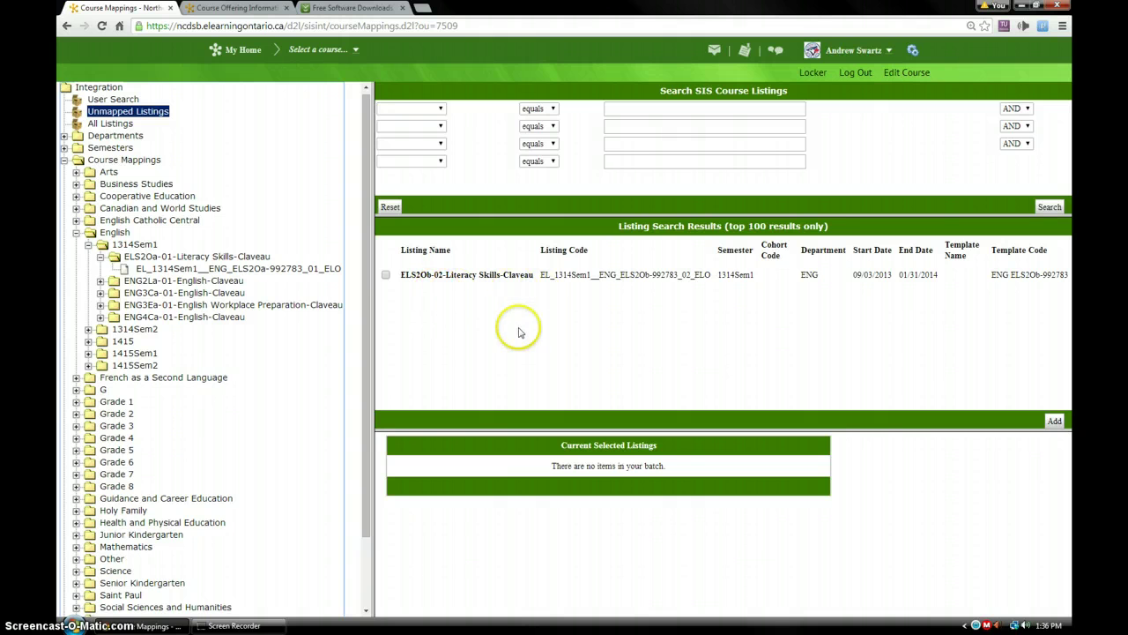
pyautogui.click(386, 275)
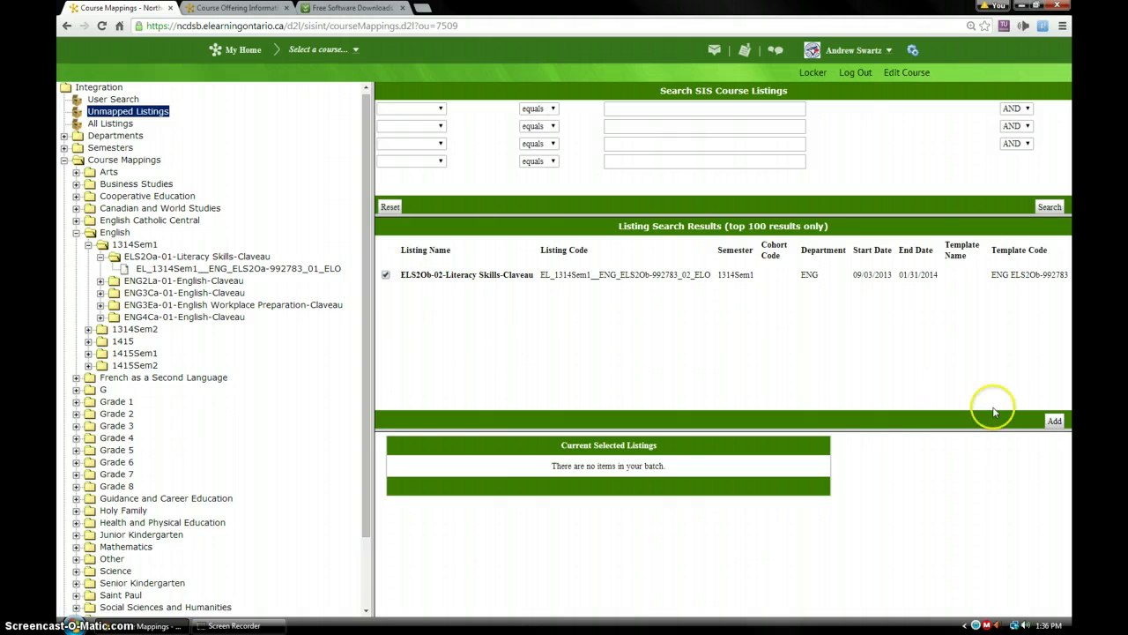
pyautogui.click(1055, 422)
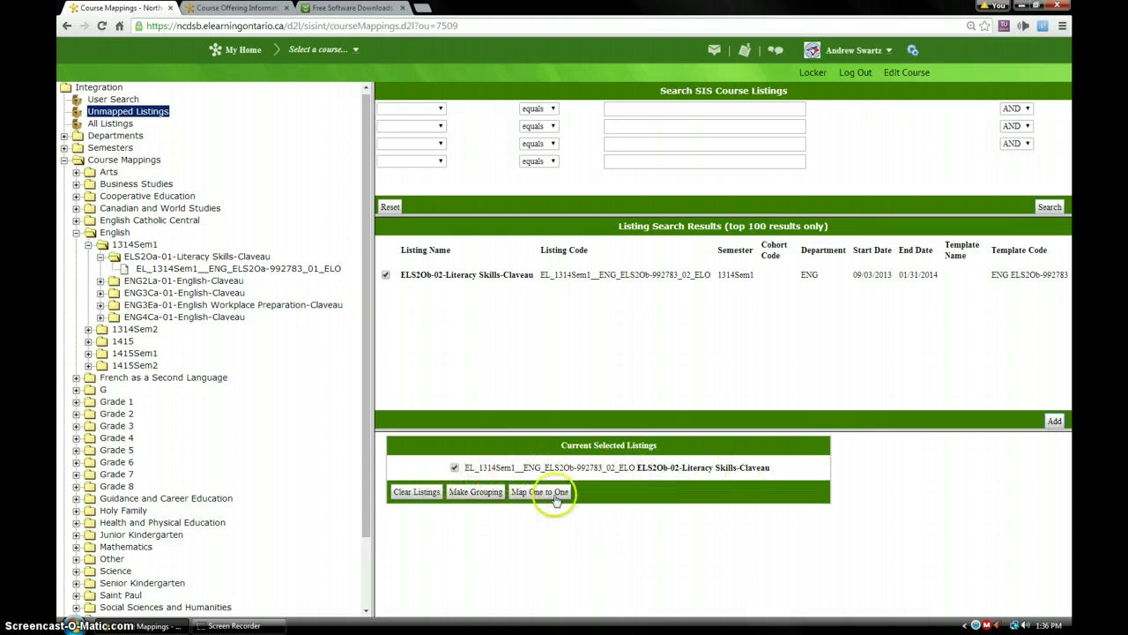
# Start a grouping for the batched ELS2Ob-02 listing, checking Section A's offering details
pyautogui.click(474, 493)
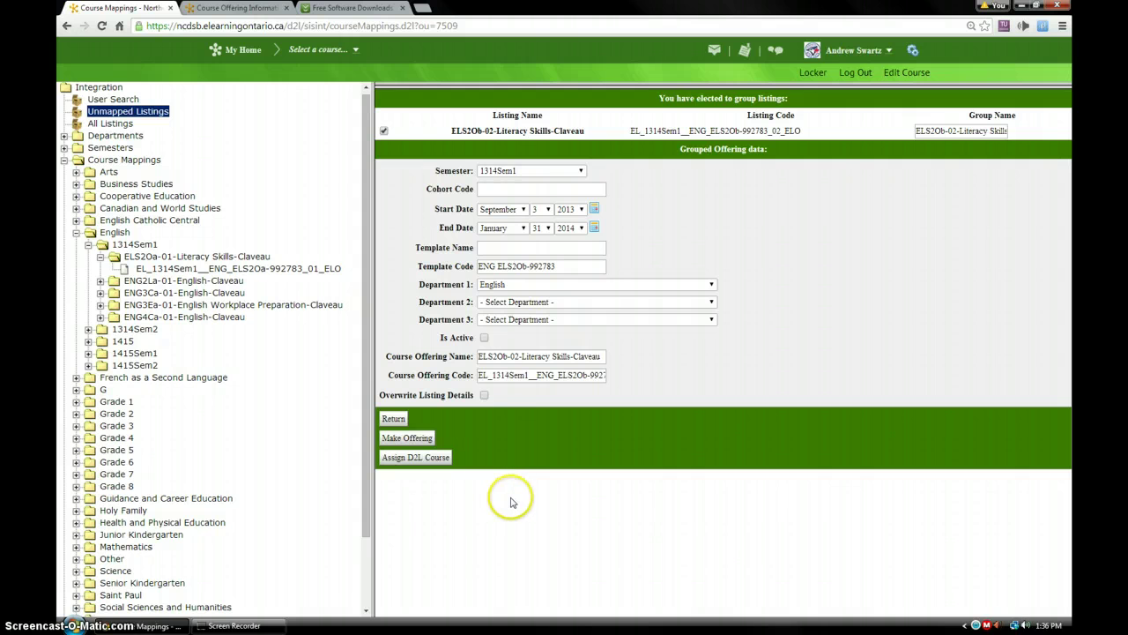
pyautogui.click(227, 7)
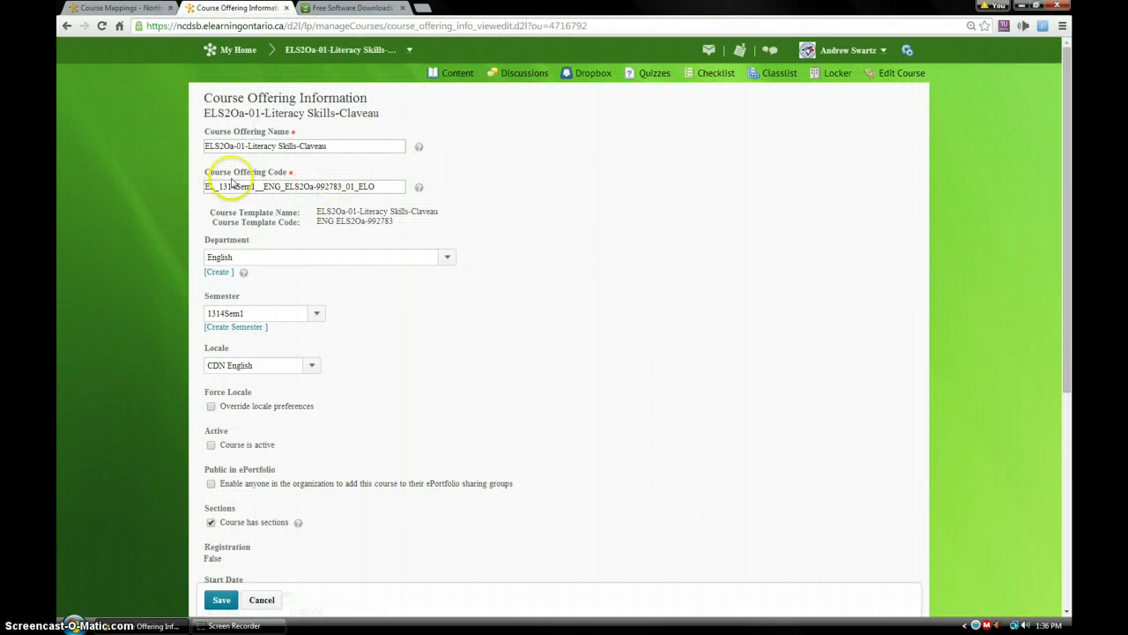
pyautogui.hotkey('ctrl', 'shift', 'Tab')
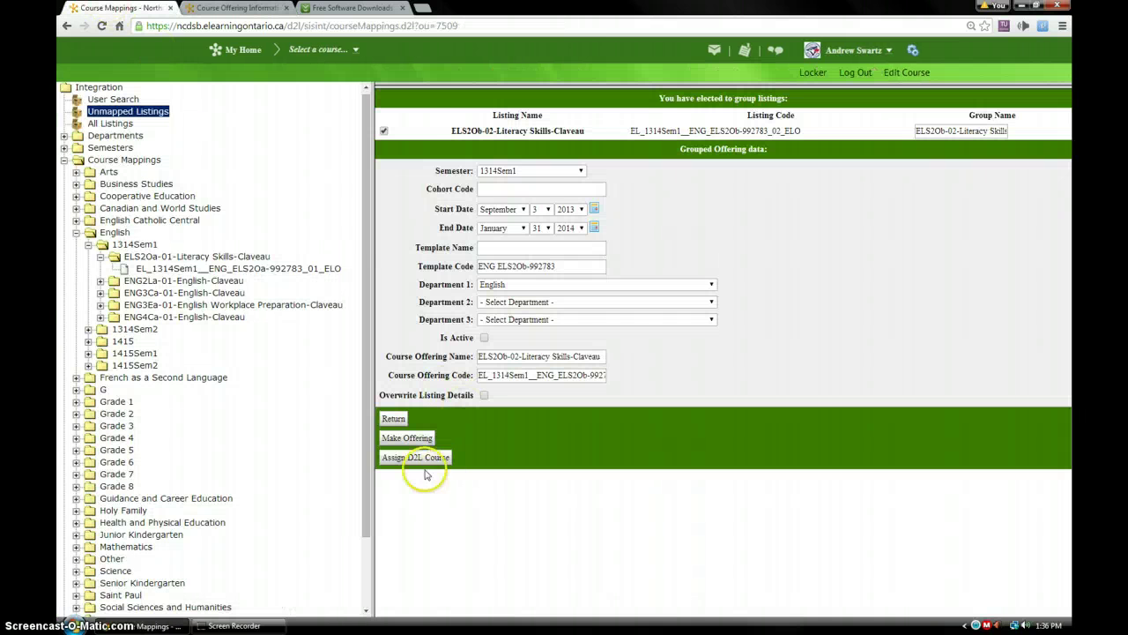
# Search by Section A's offering code and assign ELS2Oa-01-Literacy Skills-Claveau to the grouping
pyautogui.click(428, 460)
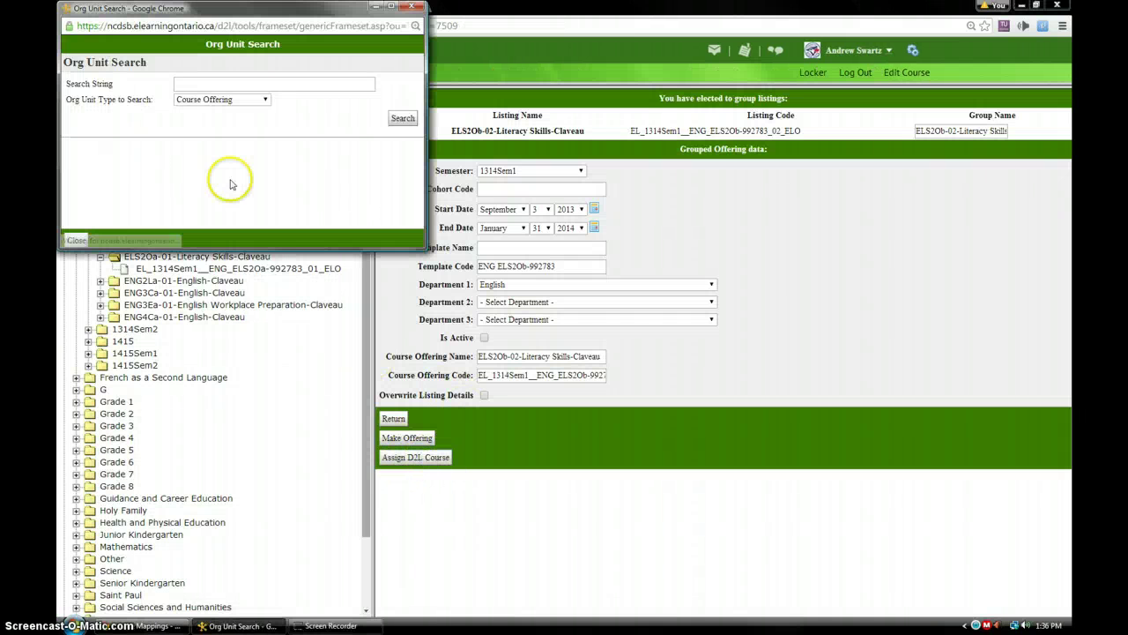
pyautogui.click(180, 83)
pyautogui.write('EL_1314Sem1__ENG_ELS2Oa-992783_01_ELO')
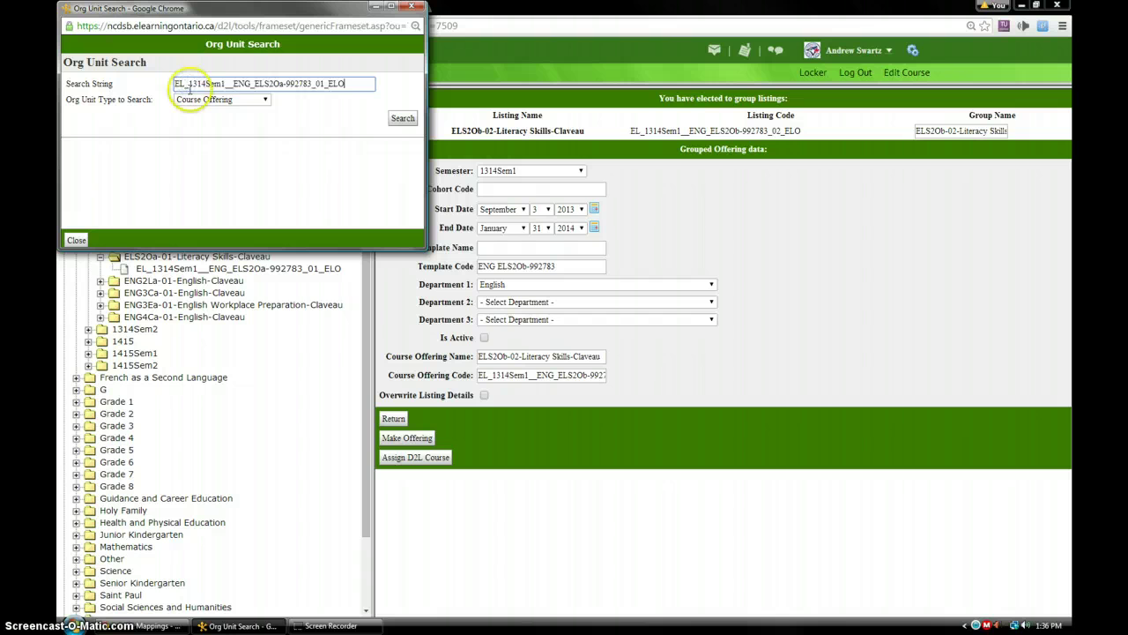
pyautogui.click(402, 118)
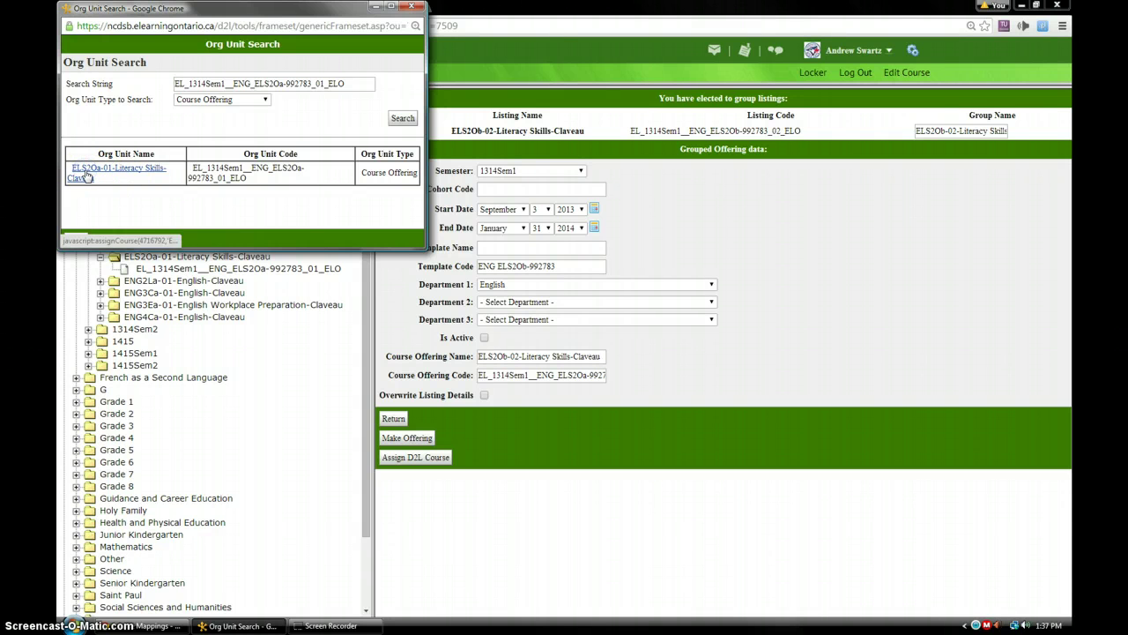
pyautogui.click(85, 174)
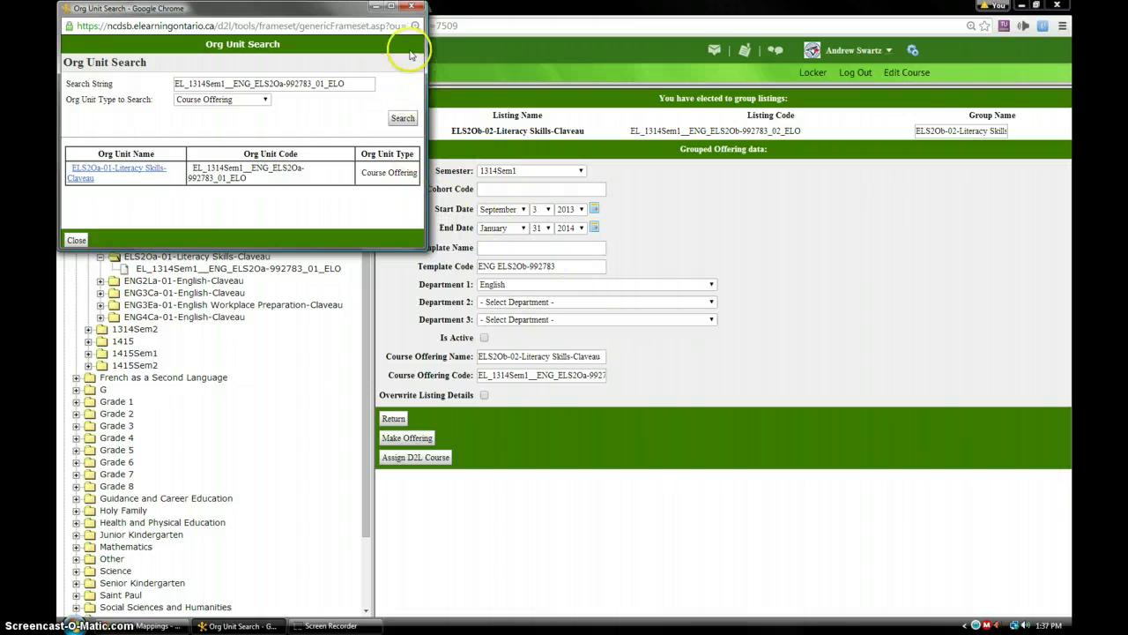
pyautogui.click(411, 8)
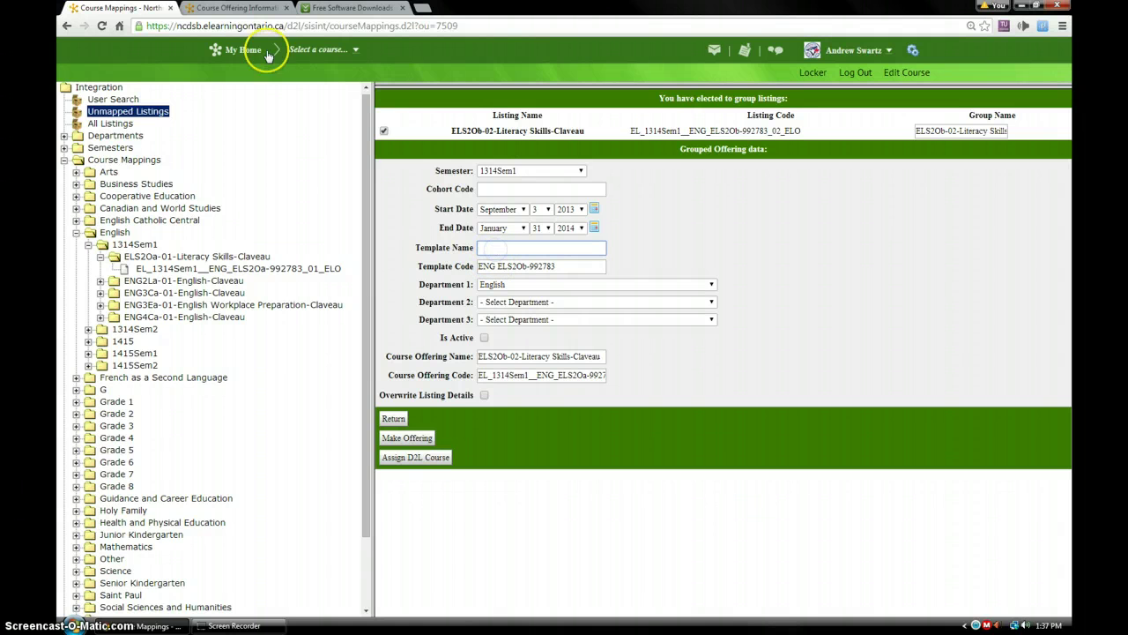
# Fill Template Name with 'ELS2Oa-01-Literacy Skills-Claveau' copied from the Section A offering
pyautogui.click(235, 9)
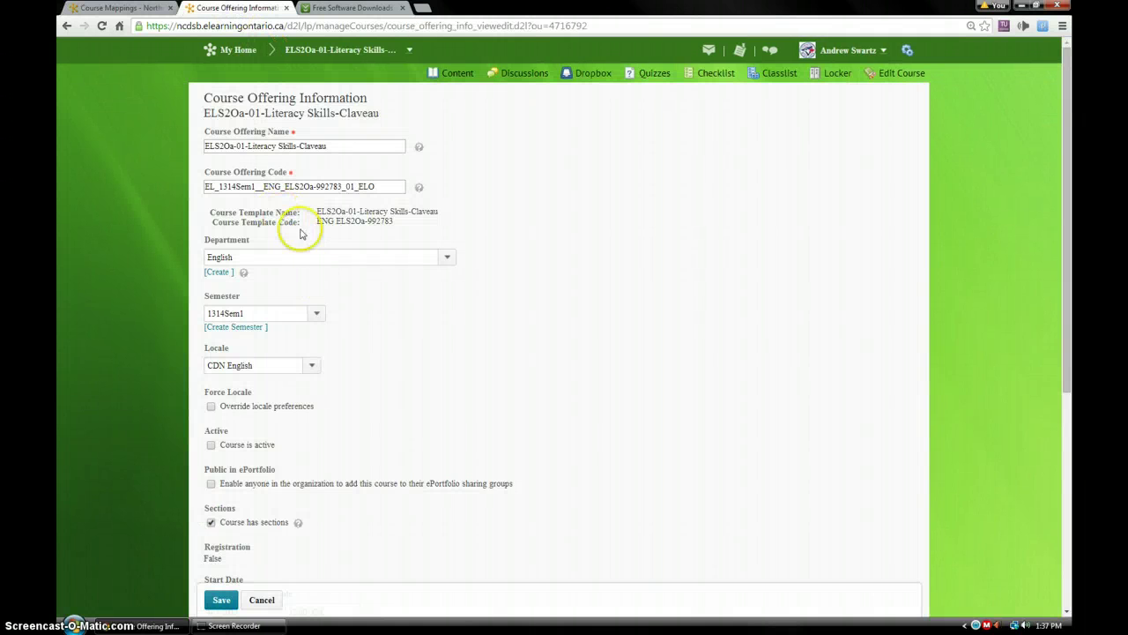
pyautogui.moveTo(317, 211); pyautogui.dragTo(439, 212)
pyautogui.hotkey('ctrl', 'c')
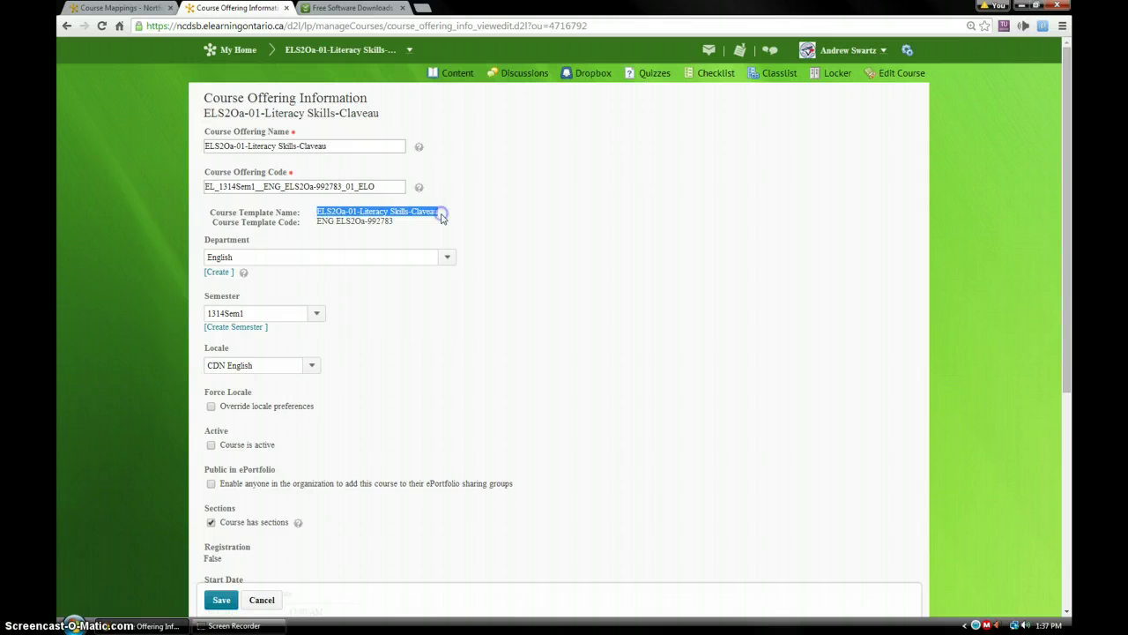
pyautogui.click(146, 9)
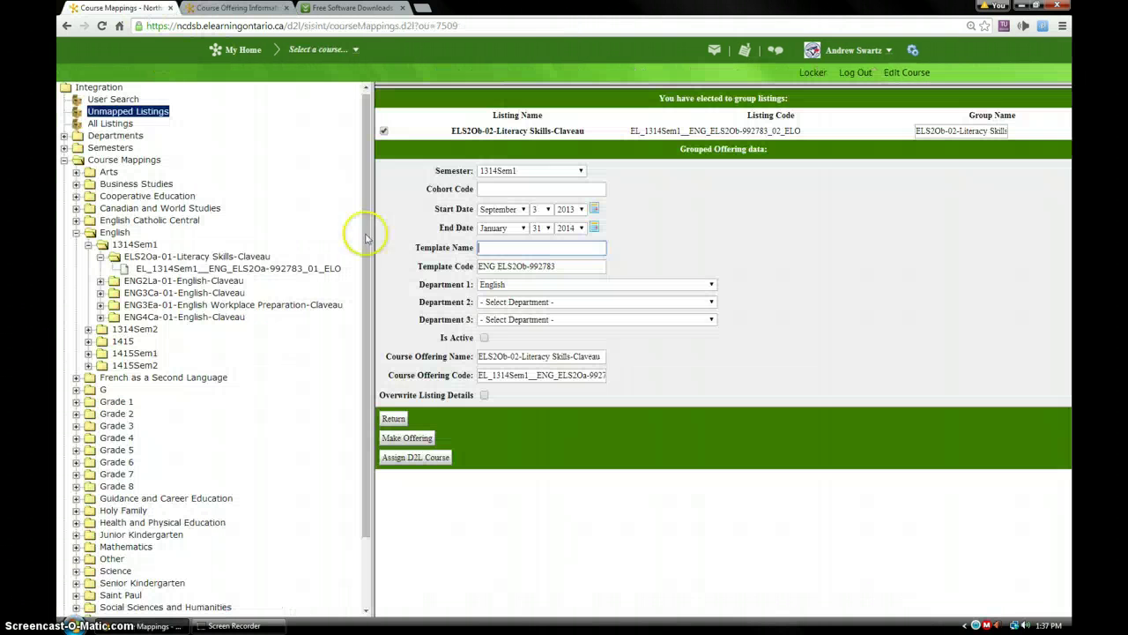
pyautogui.click(486, 248)
pyautogui.hotkey('ctrl', 'v')
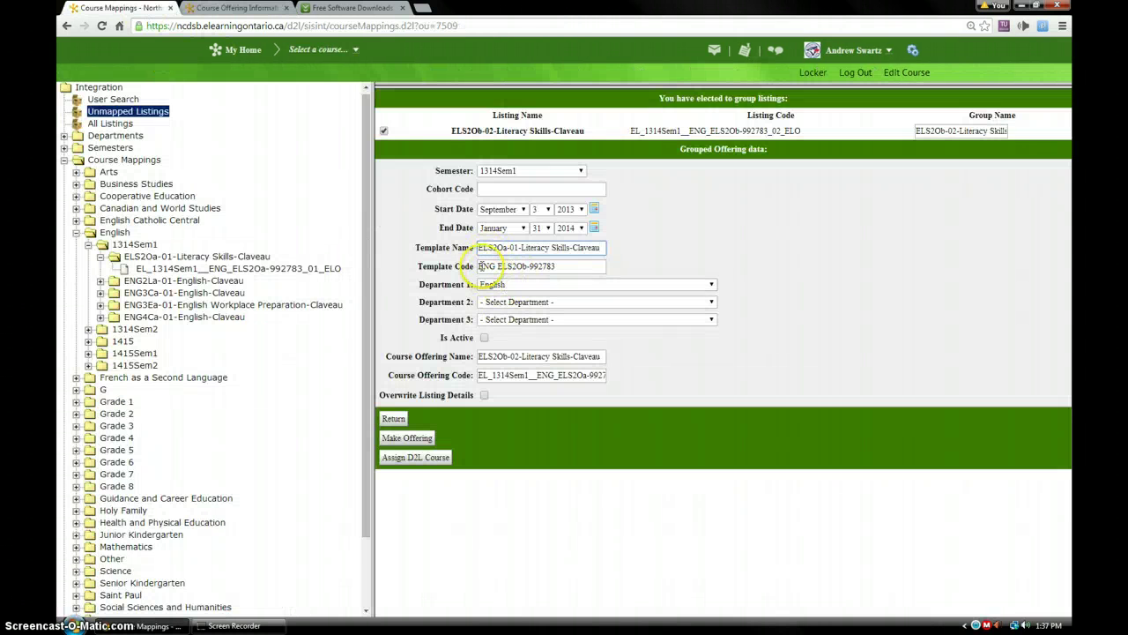
# Replace Template Code with 'ENG ELS2Oa-992783' copied from the Section A offering
pyautogui.click(226, 8)
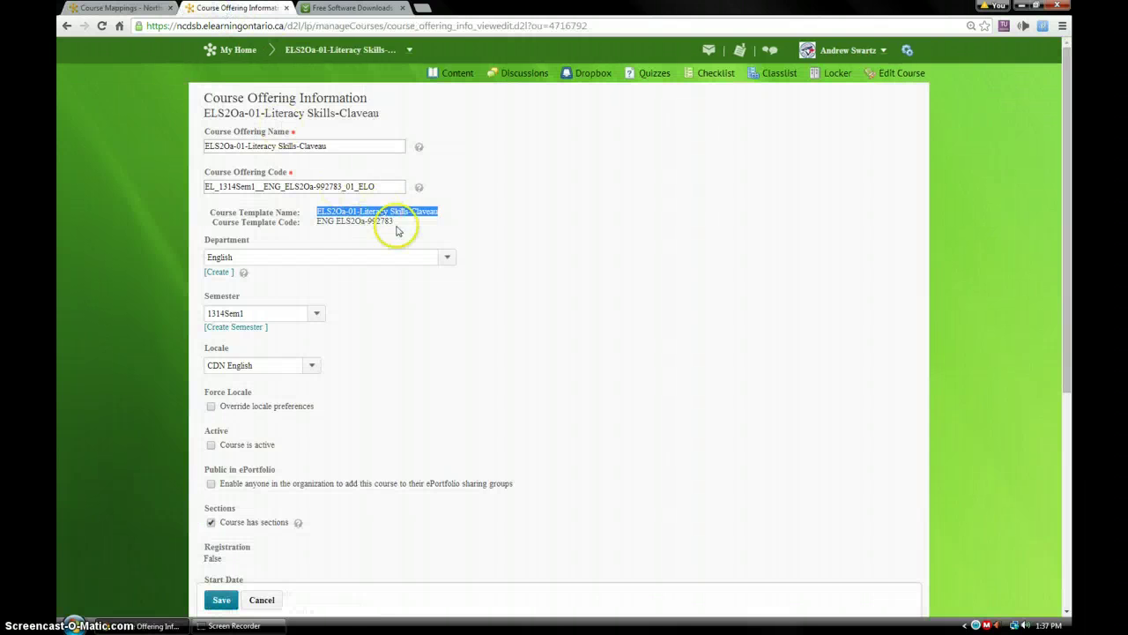
pyautogui.moveTo(396, 232); pyautogui.dragTo(318, 227)
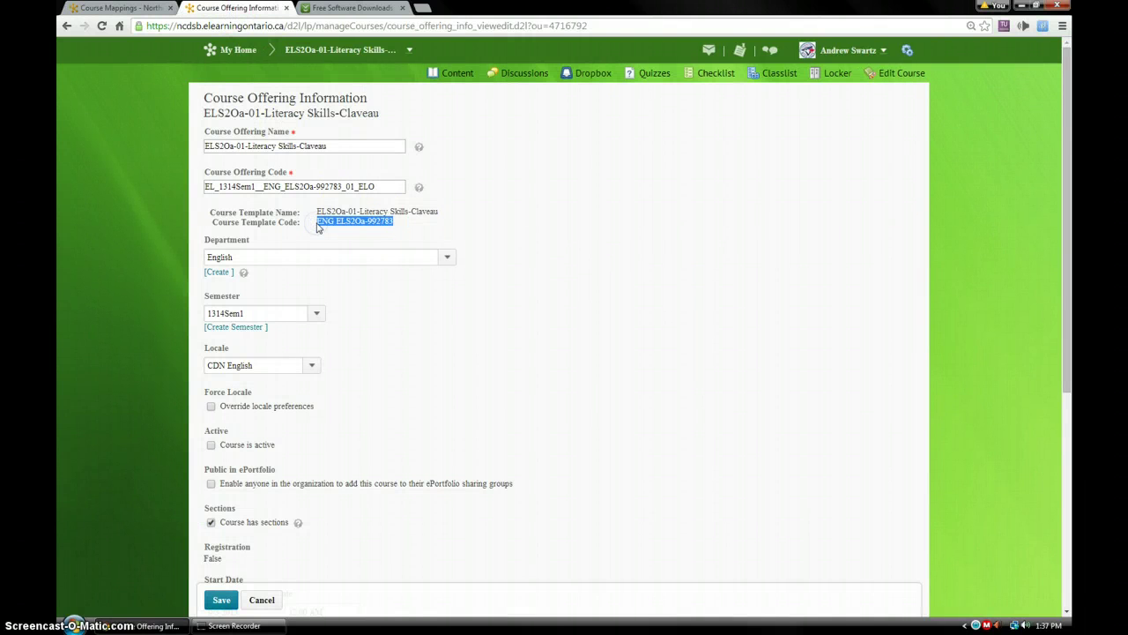
pyautogui.click(124, 8)
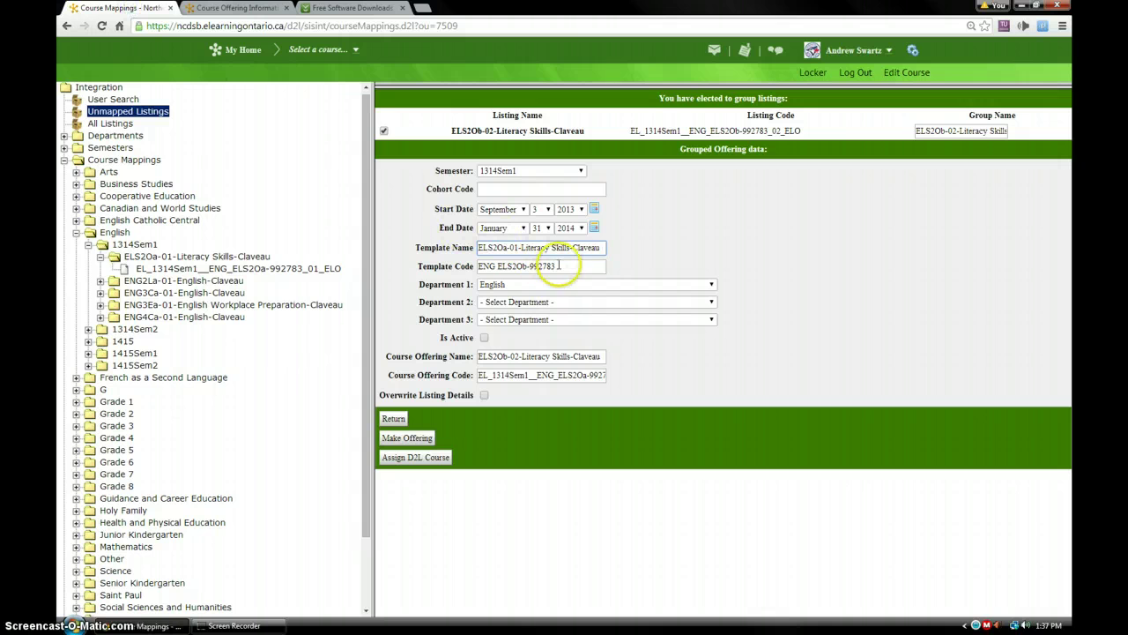
pyautogui.moveTo(565, 266); pyautogui.dragTo(438, 269)
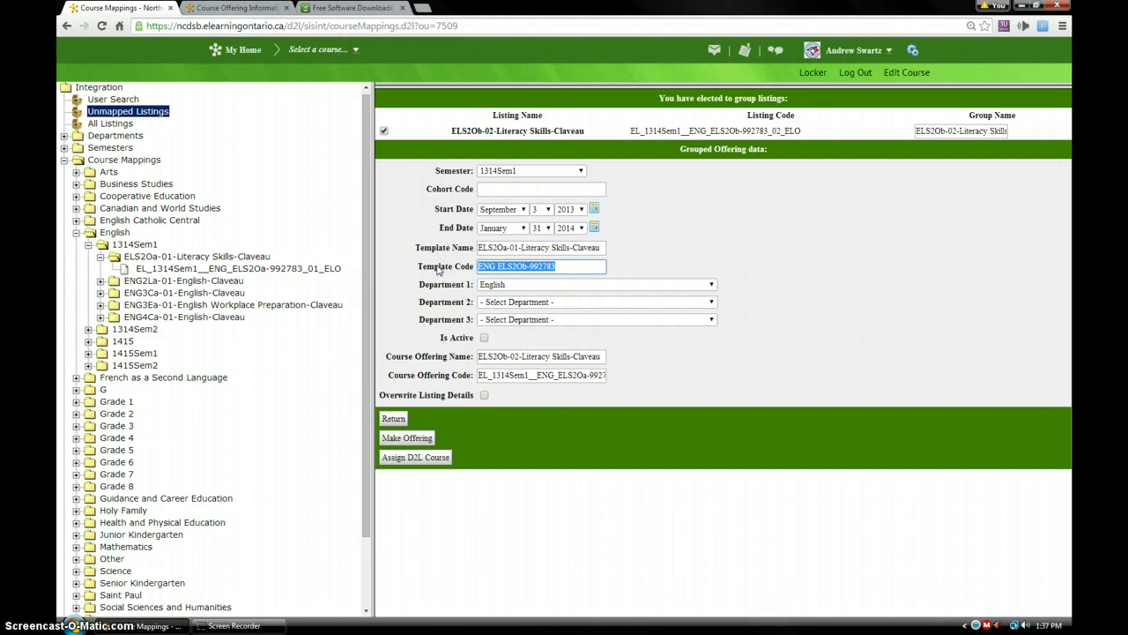
pyautogui.click(566, 265)
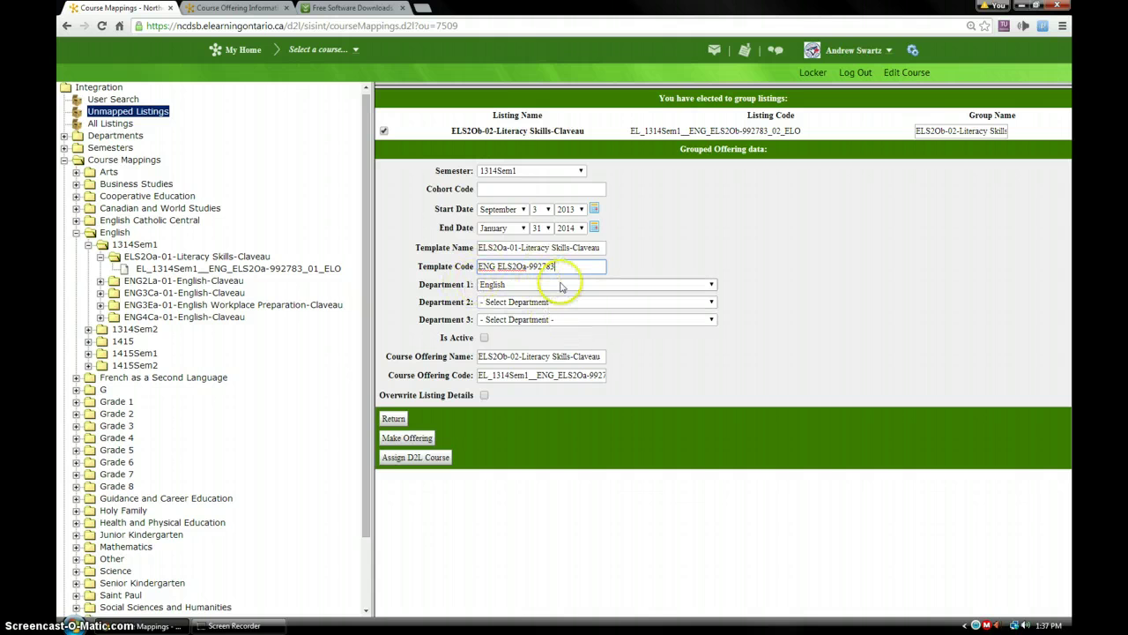
# Tick Is Active on the grouped offering
pyautogui.click(484, 339)
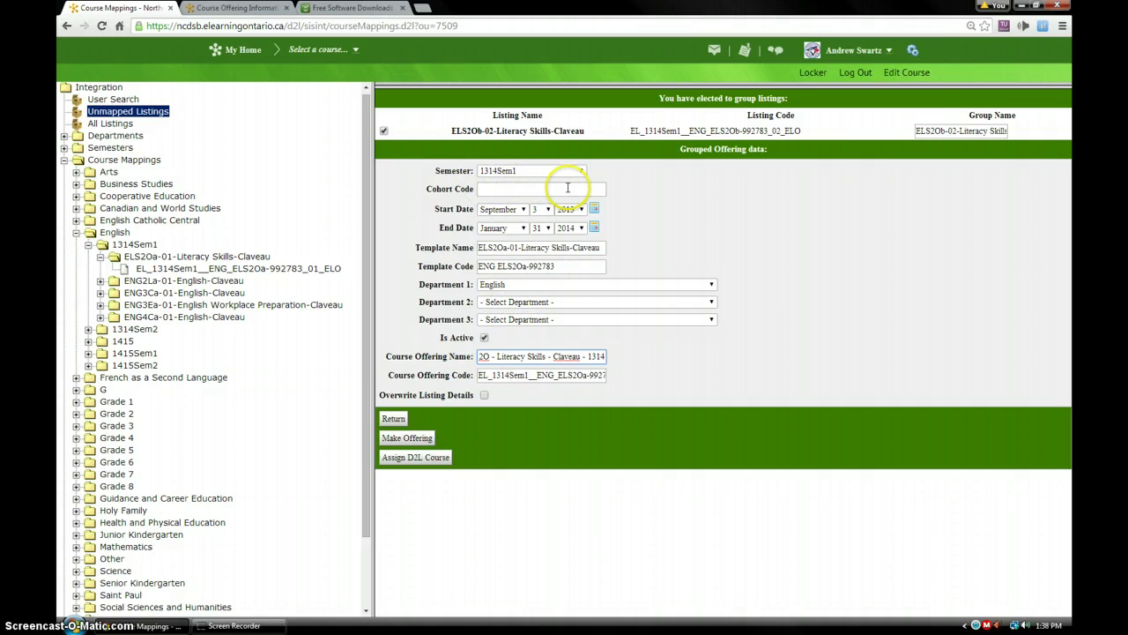
# Make the offering and confirm the update to ELS2Oa-01-Literacy Skills-Claveau
pyautogui.click(408, 438)
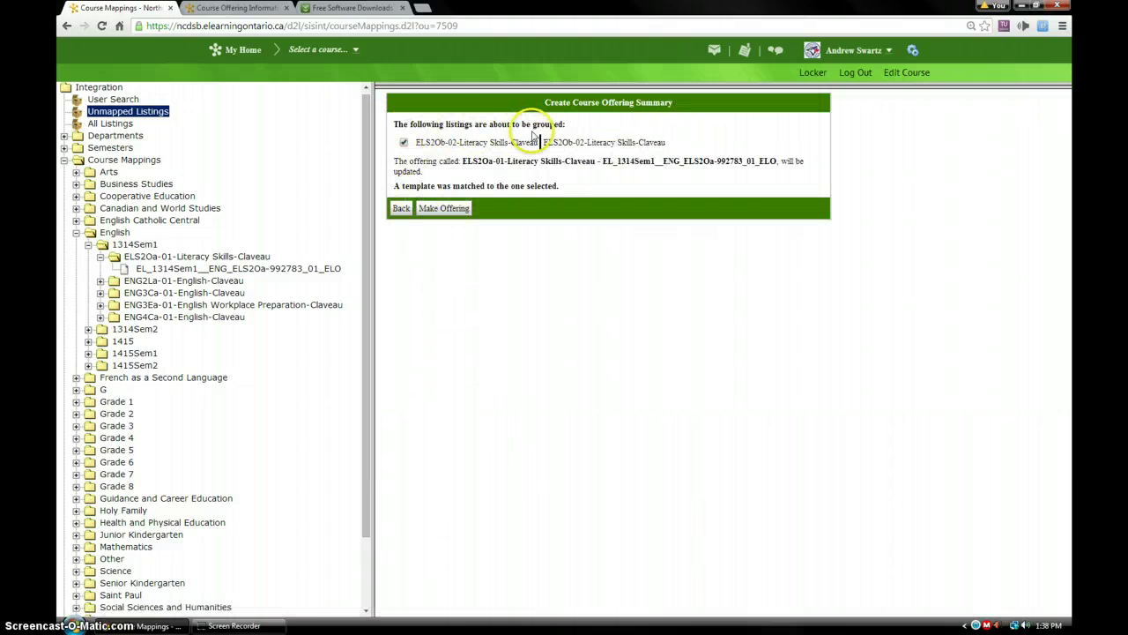
pyautogui.click(439, 212)
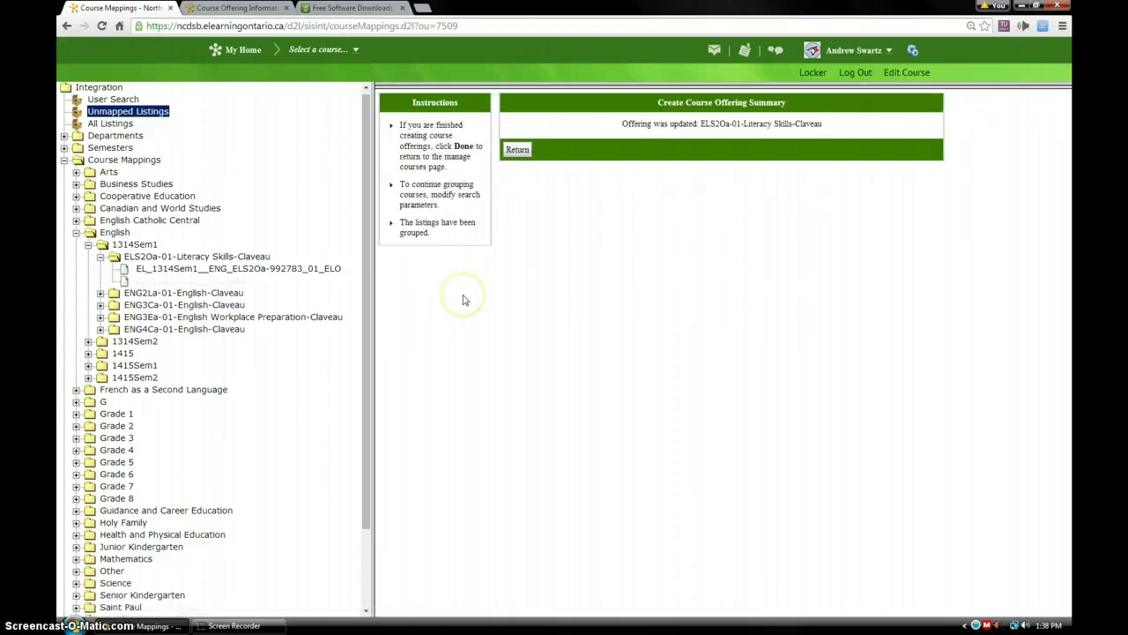
pyautogui.click(464, 374)
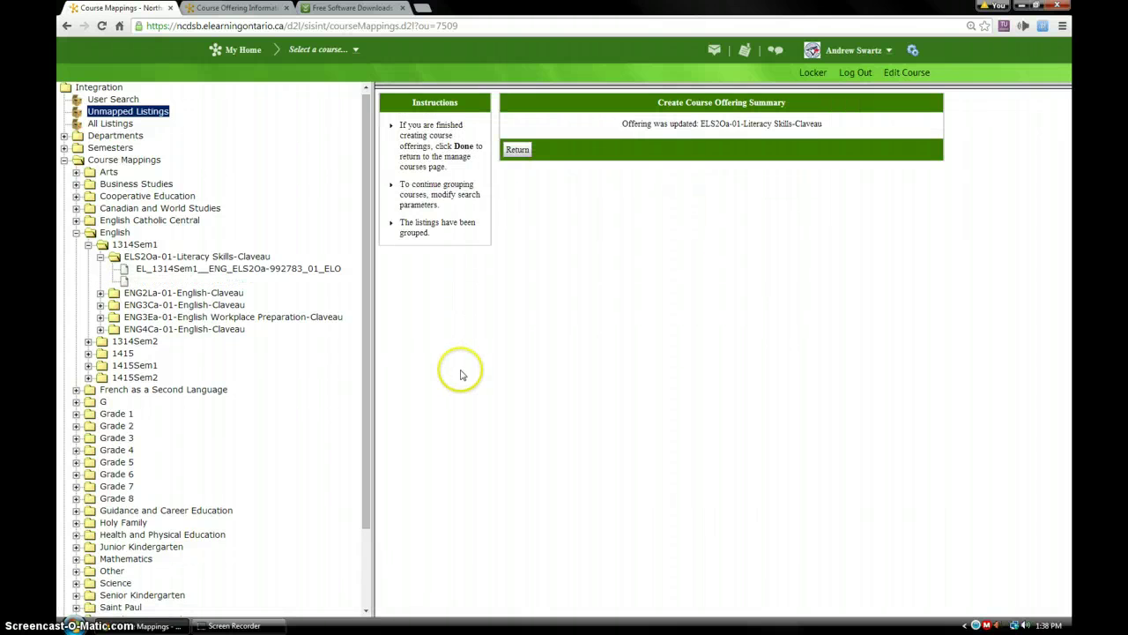